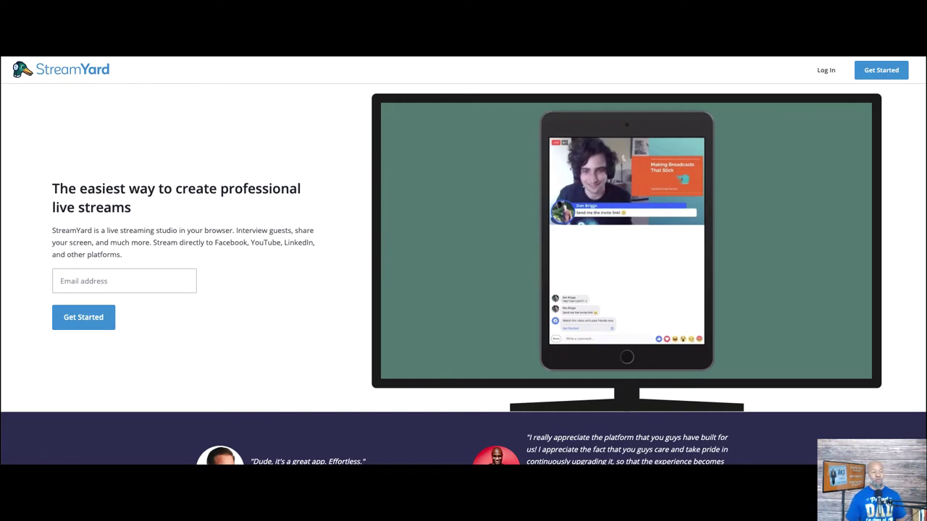
- Open the Pricing page from the footer and switch to monthly billing: Basic $25, Professional $49
scroll(464, 260, "down", 3)
scroll(464, 261, "down", 10)
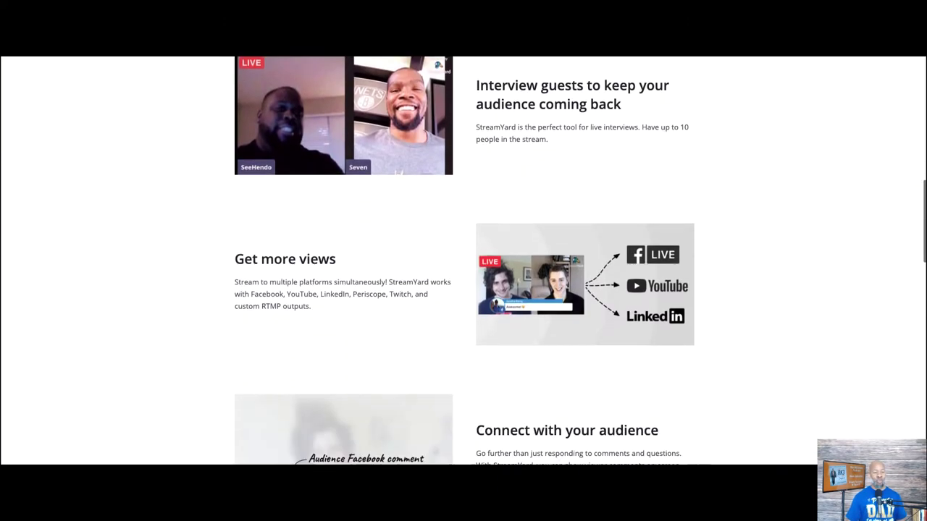
scroll(464, 261, "down", 10)
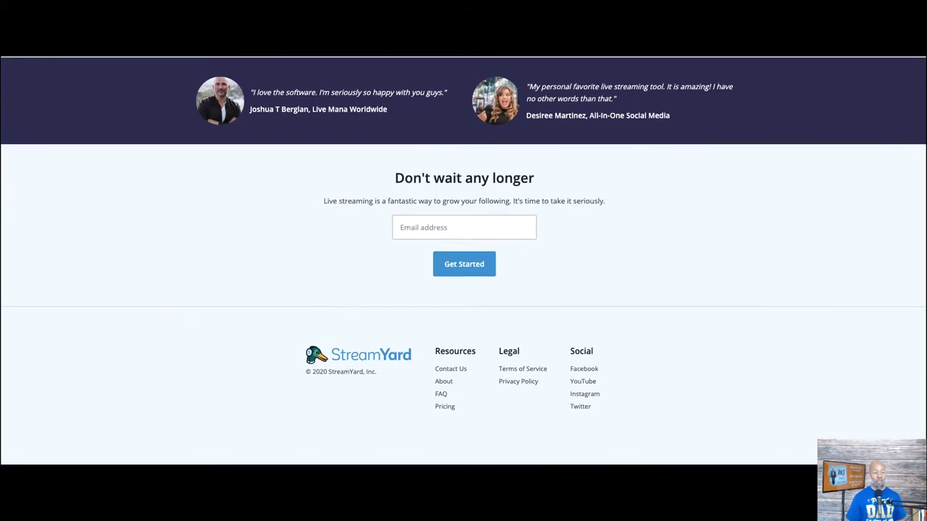
left_click(445, 406)
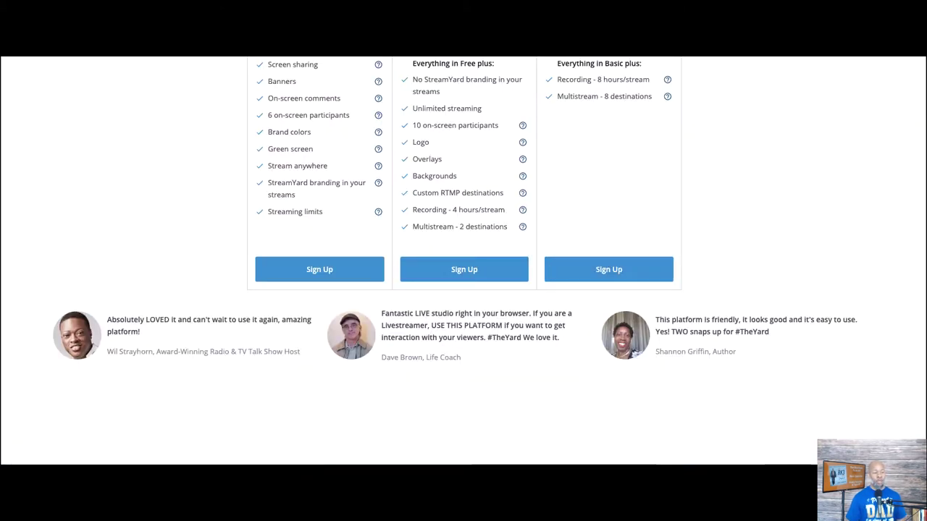
scroll(464, 261, "up", 4)
scroll(463, 261, "down", 2)
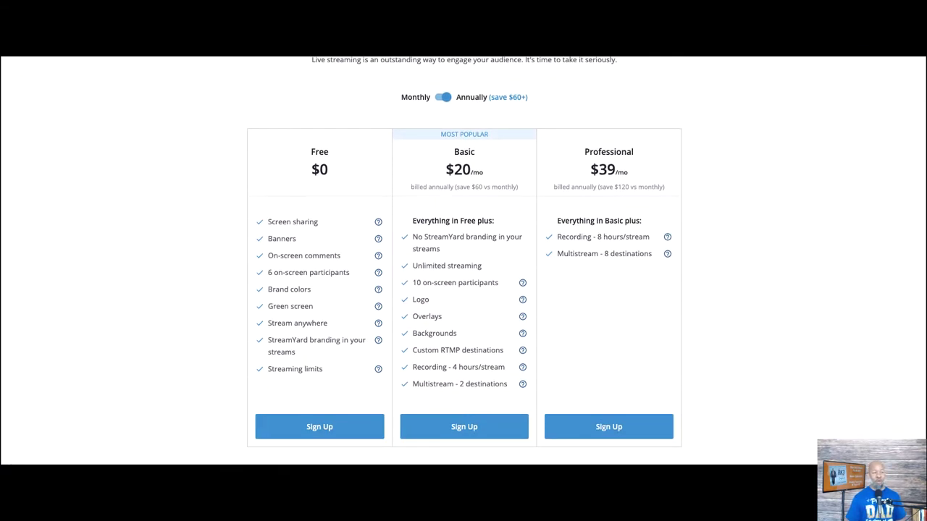
left_click(442, 97)
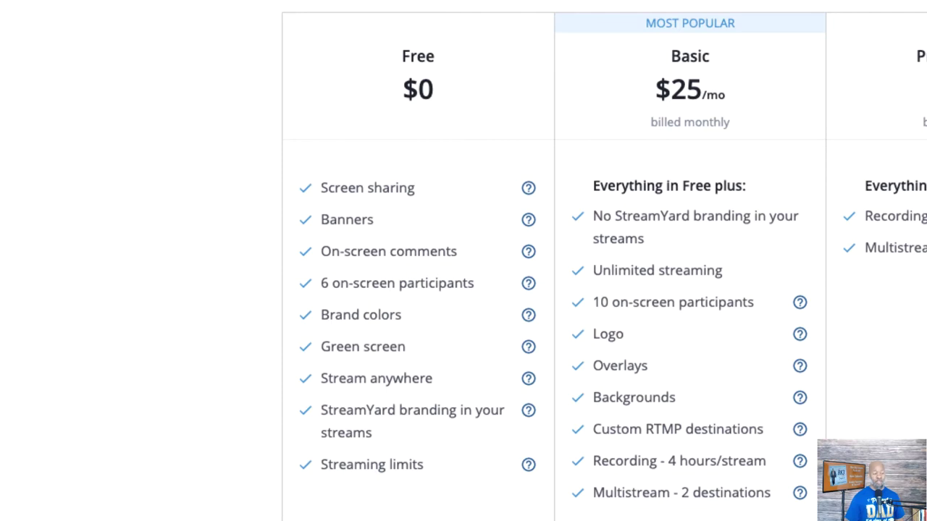
mouse_move(307, 444)
left_mouse_down()
mouse_move(502, 437)
mouse_move(306, 451)
mouse_move(480, 460)
left_mouse_up()
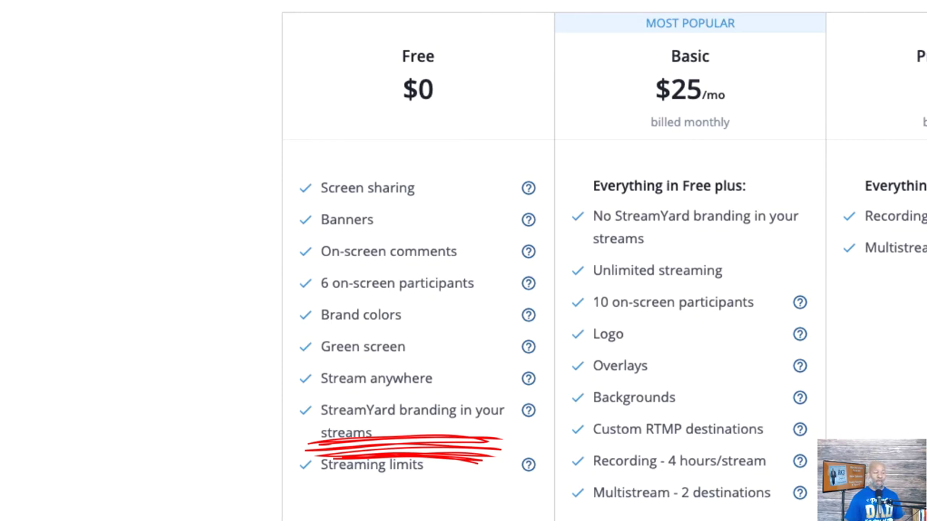
mouse_move(528, 465)
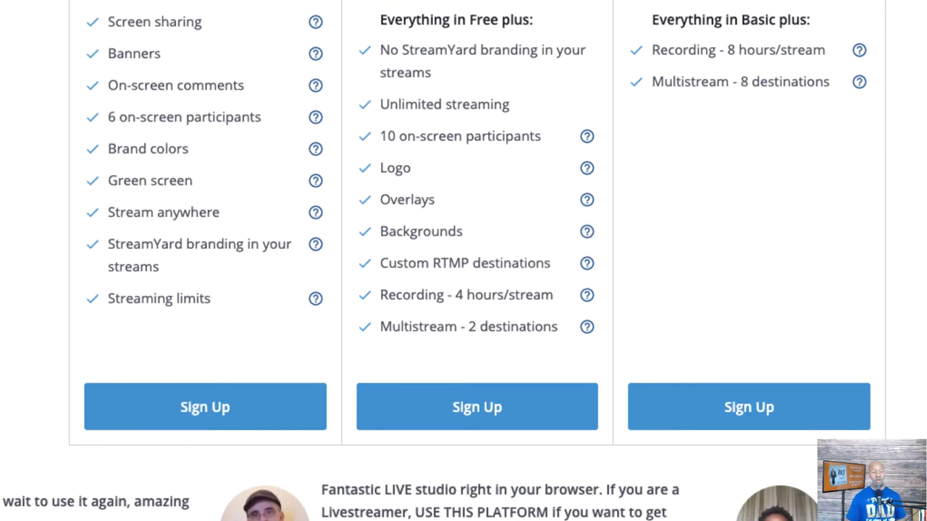
mouse_move(586, 295)
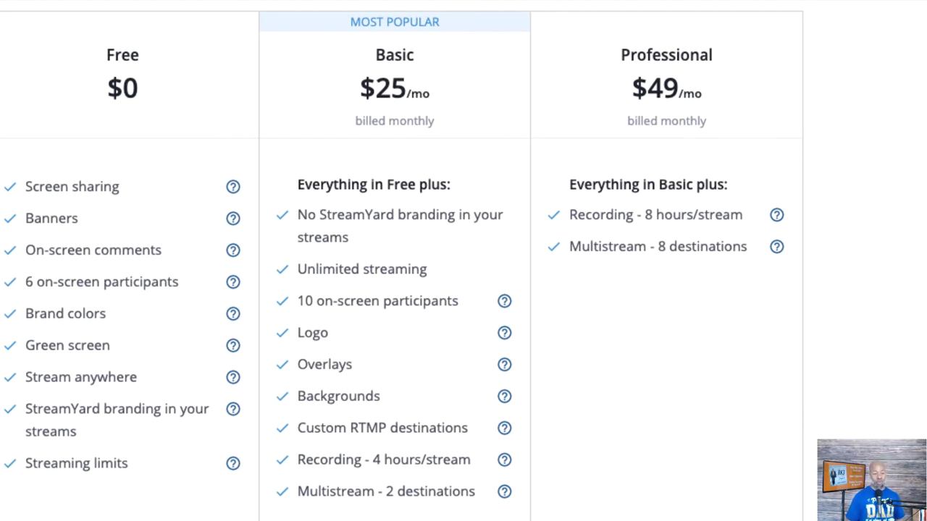
scroll(402, 265, "up", 1)
scroll(464, 286, "up", 4)
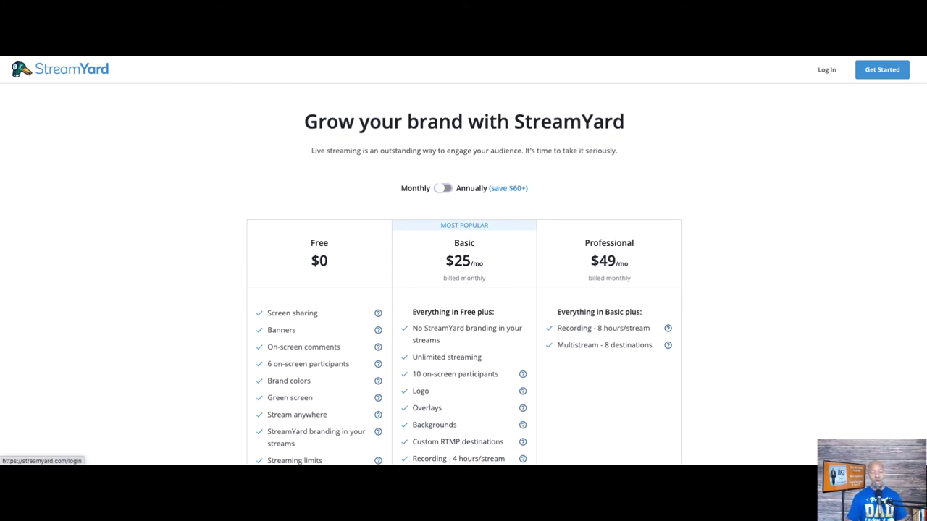
- Log in by entering the six-digit code from the email
left_click(826, 70)
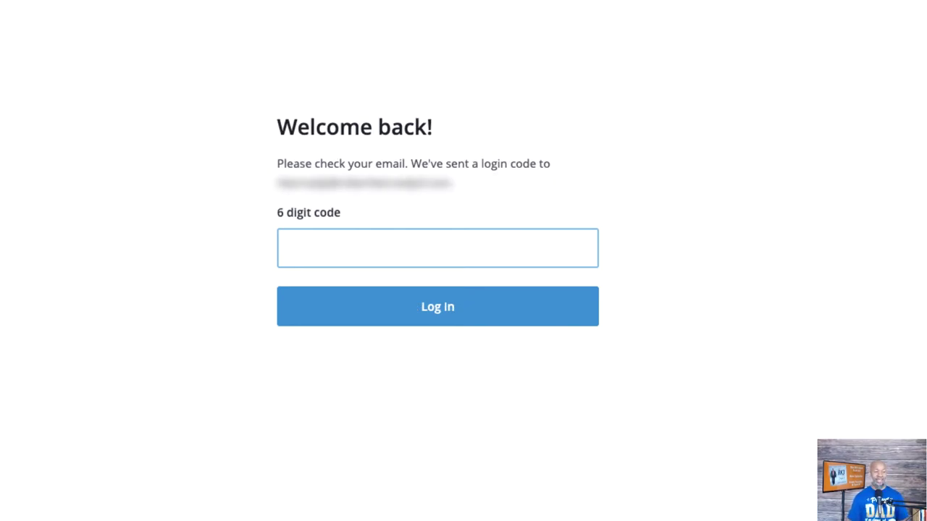
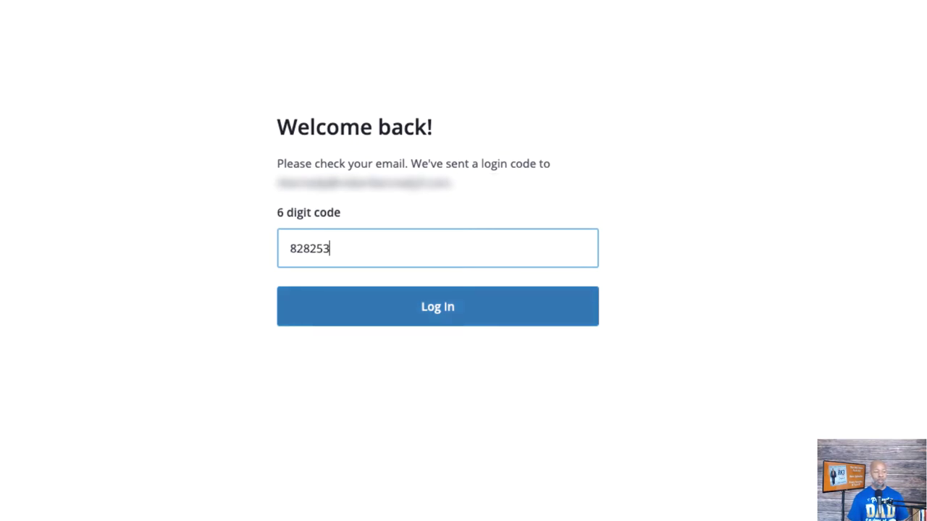
key("Return")
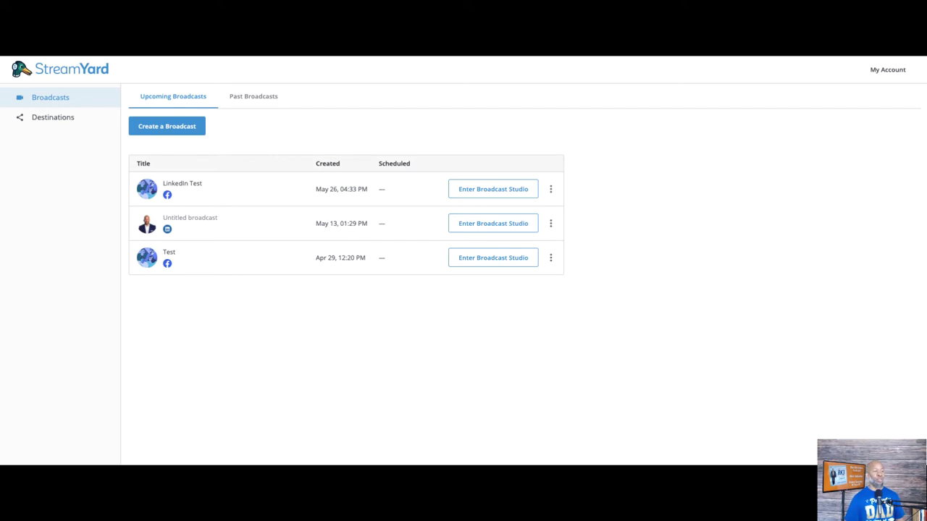
left_click(52, 116)
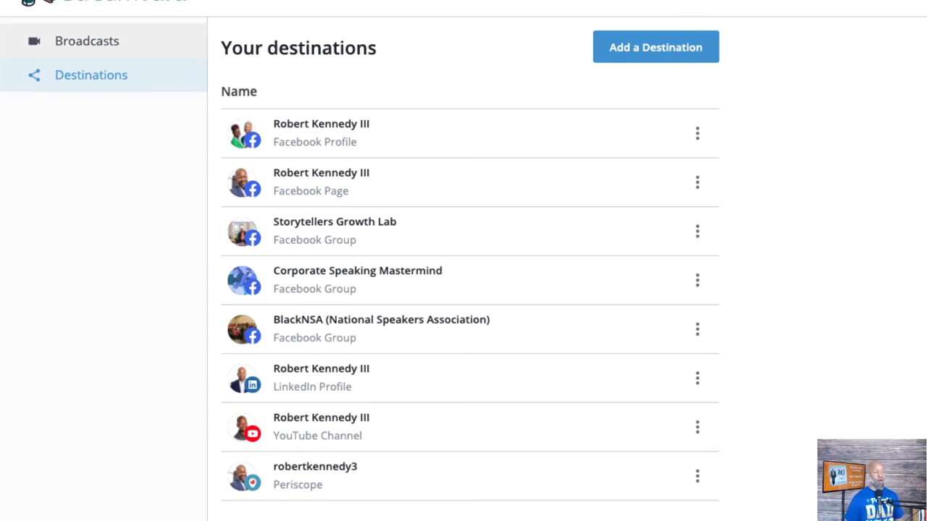
left_click(87, 41)
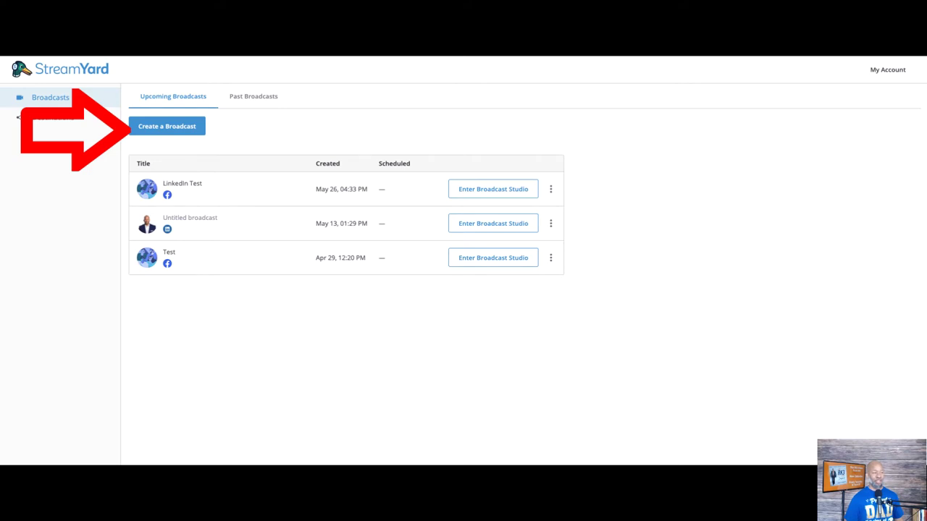
- Create a broadcast to the Corporate Speaking Mastermind Facebook group, with title and description 'Test Broadcast'
left_click(166, 126)
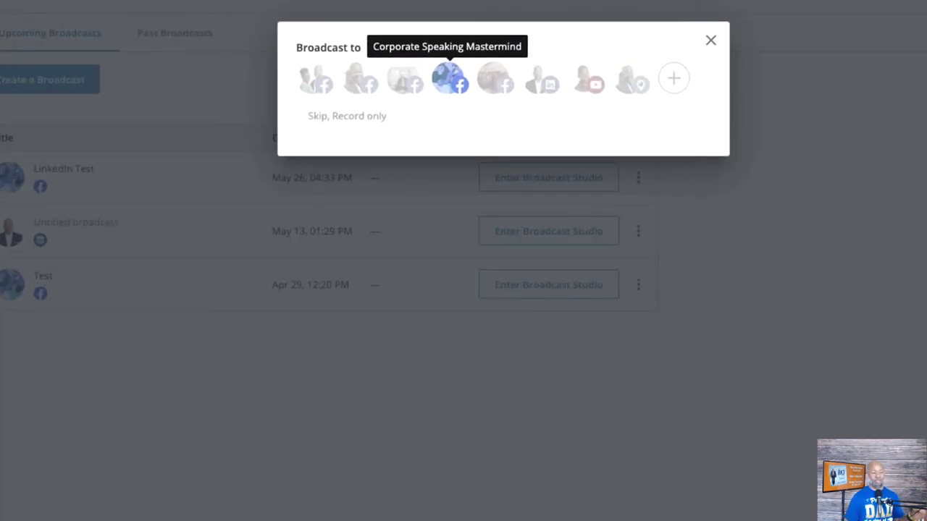
left_click(450, 78)
left_click(307, 150)
type("Test Broadcast")
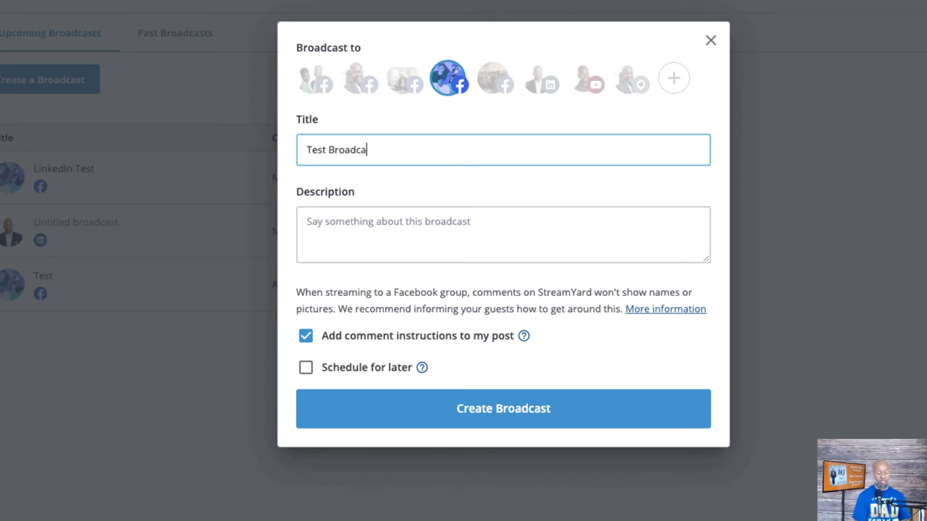
left_click(307, 221)
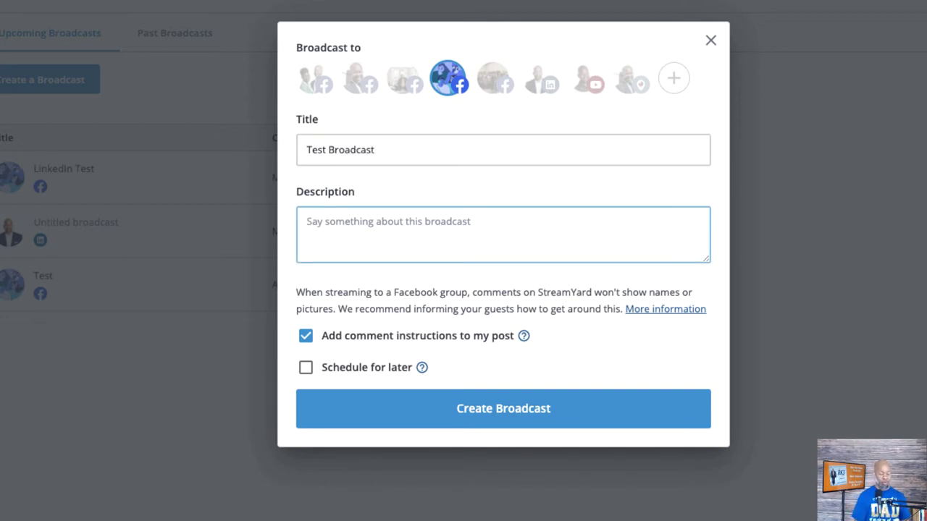
type("Test Bora")
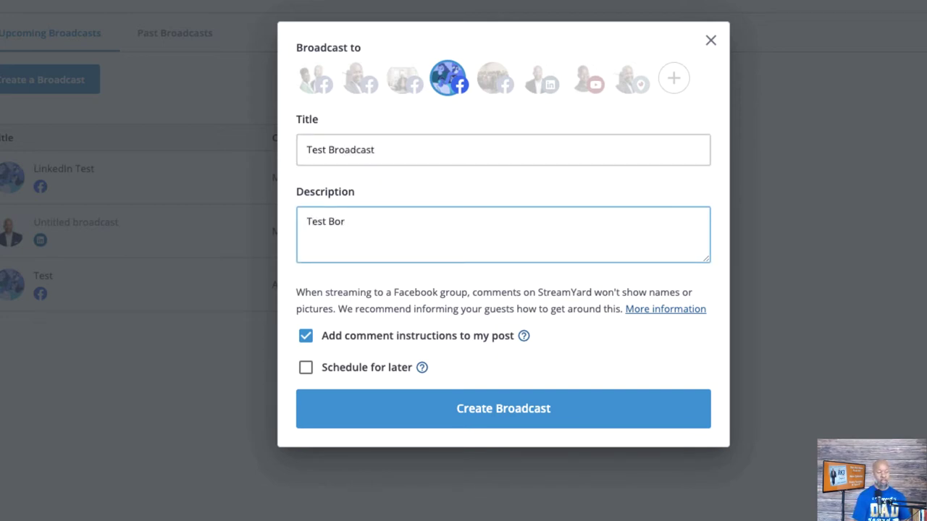
key("BackSpace")
key("BackSpace")
key("BackSpace")
type("roadcast")
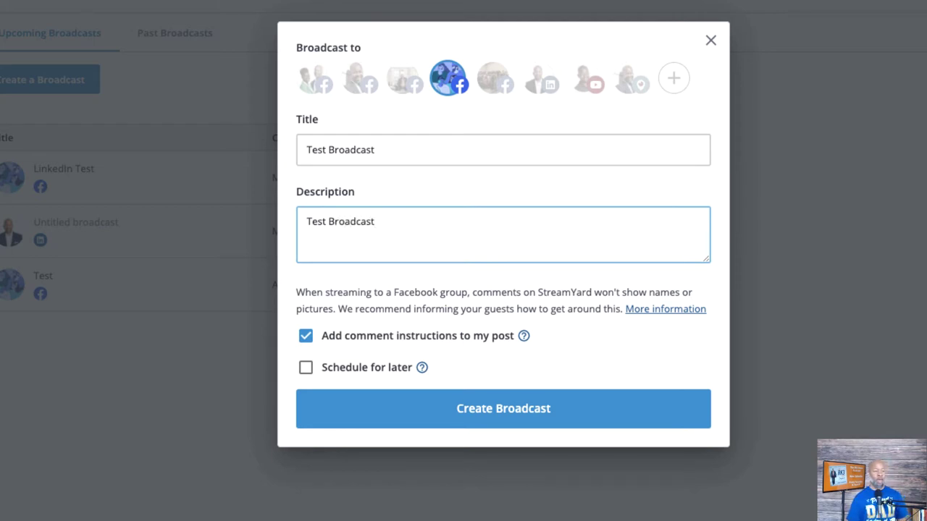
mouse_move(523, 335)
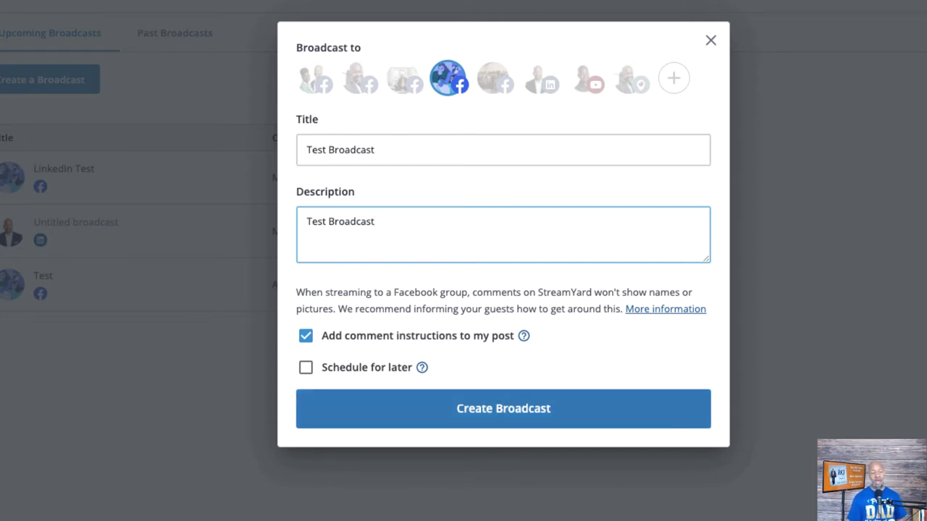
- Create the broadcast to go live now, leaving Schedule for later unticked
left_click(305, 367)
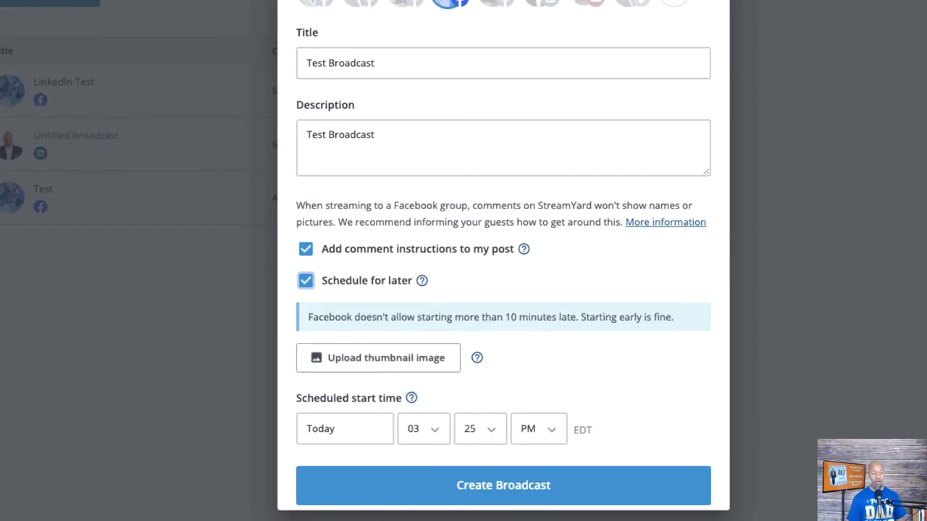
scroll(504, 255, "down", 1)
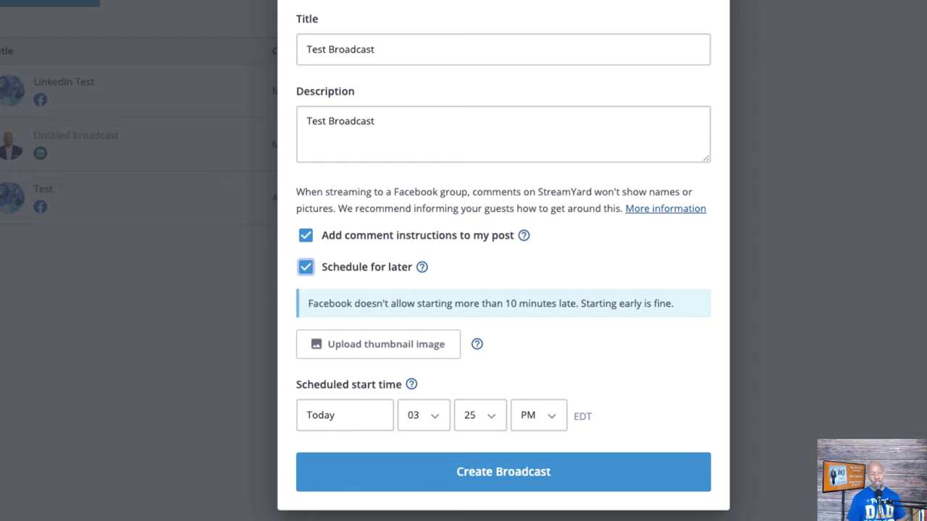
key("space")
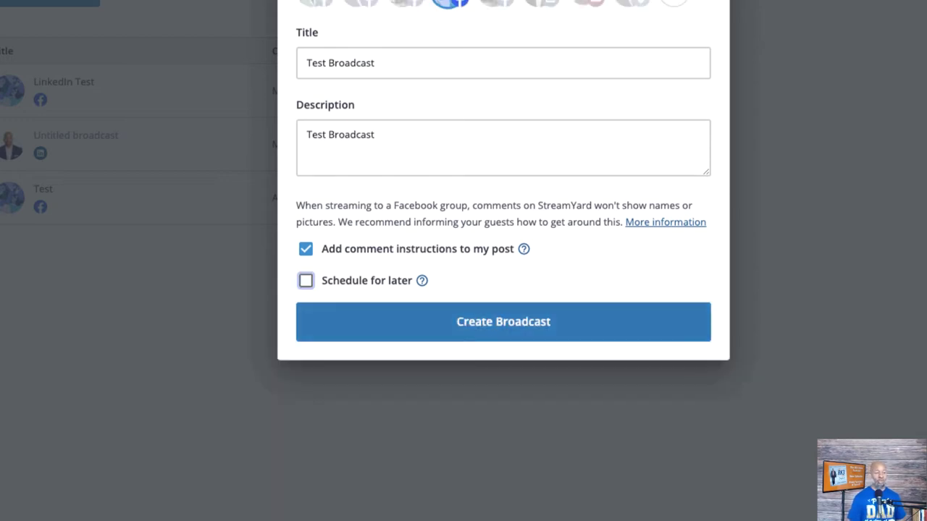
left_click(579, 328)
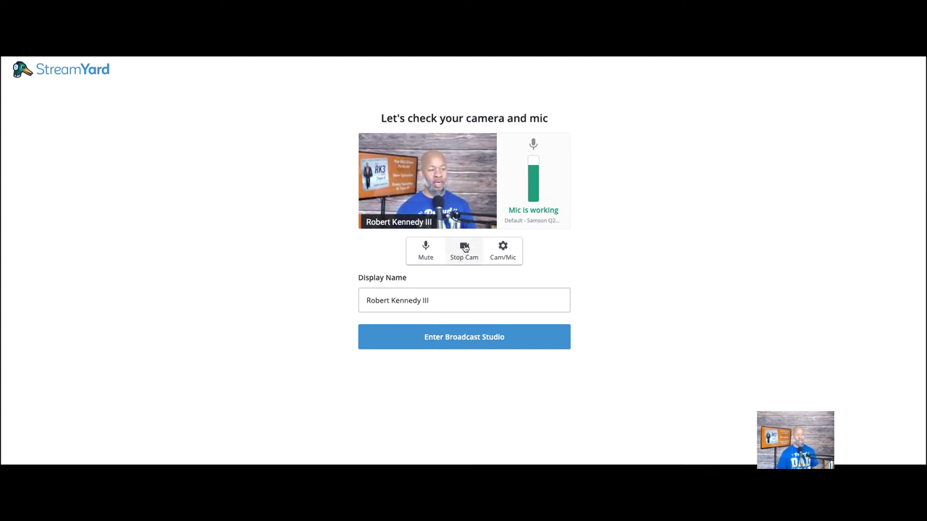
- In camera settings, try USB 2.0 Camera #3, then switch back to the C922 Pro Stream Webcam
left_click(502, 251)
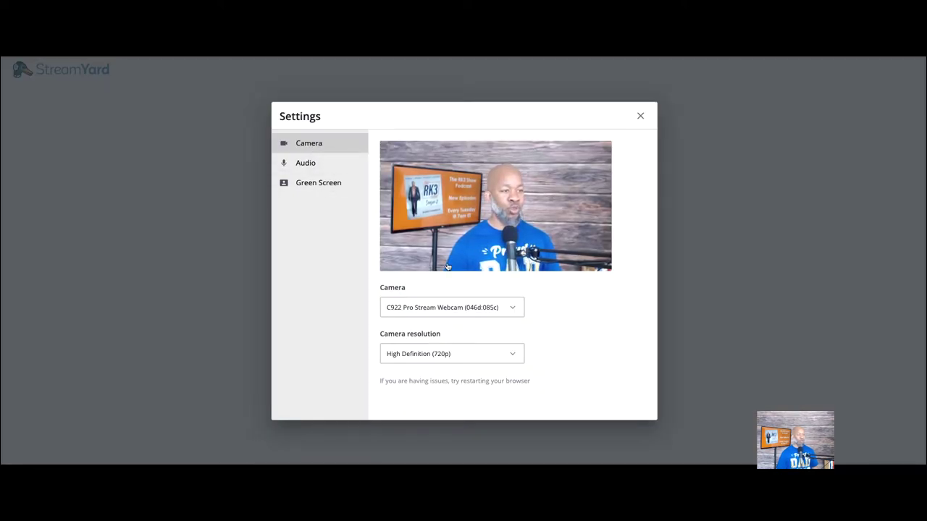
left_click(514, 312)
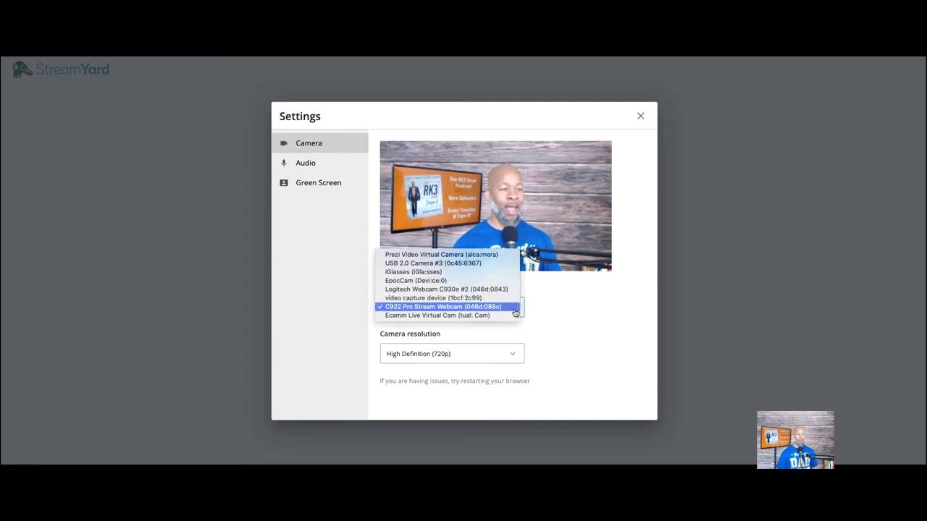
key("Up")
key("Up")
key("Up")
key("Up")
key("Up")
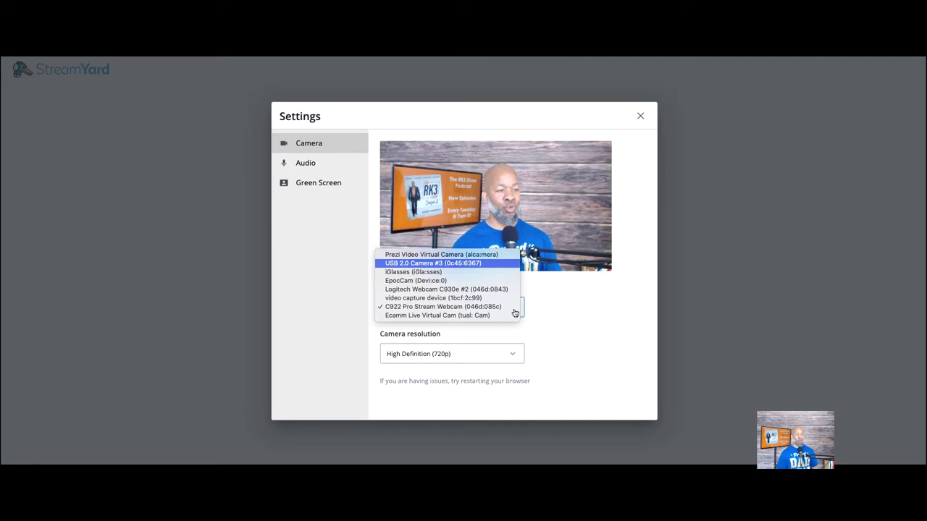
key("Down")
key("Down")
key("Down")
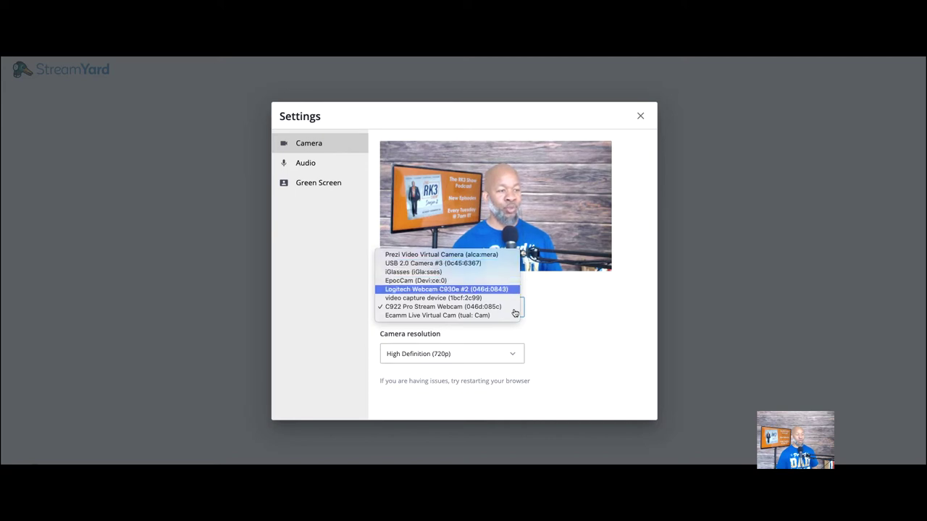
key("Up")
key("Up")
key("Up")
key("Up")
key("Down")
key("Return")
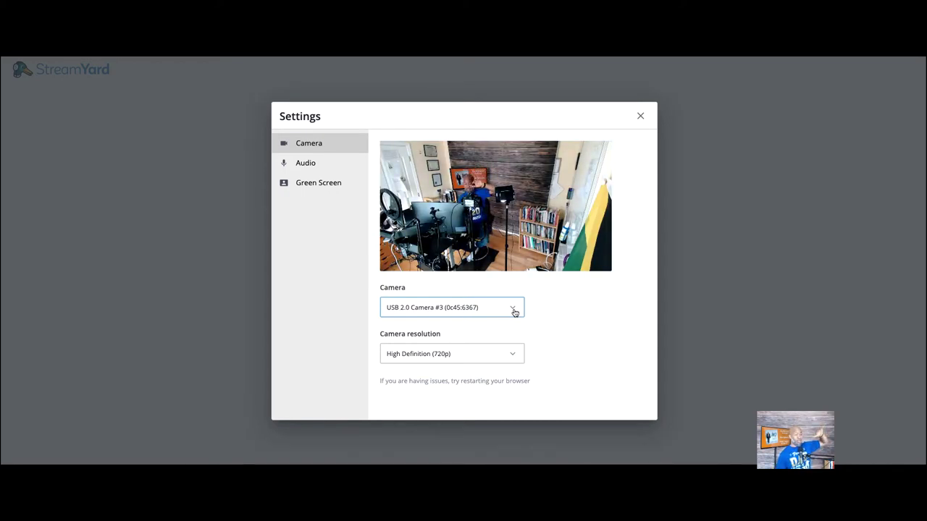
left_click(514, 312)
key("Down")
key("Down")
key("Down")
key("Down")
key("Down")
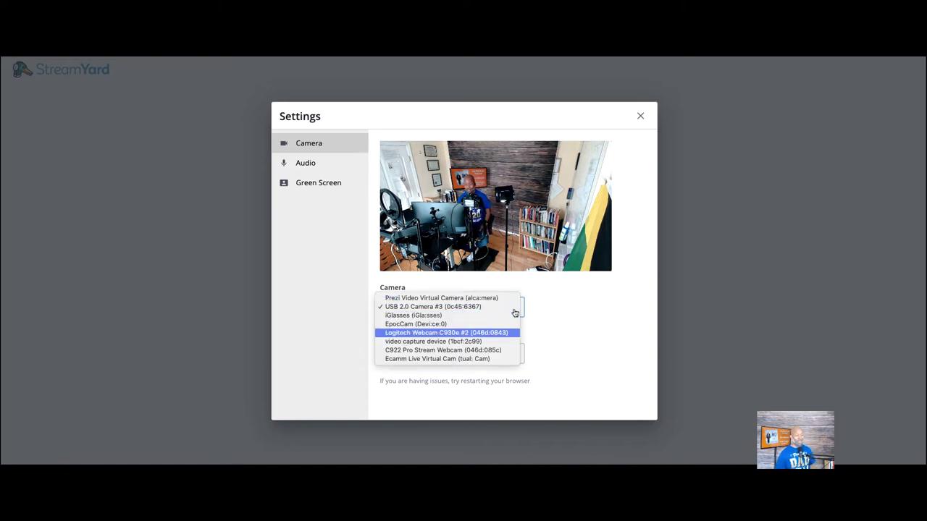
key("Return")
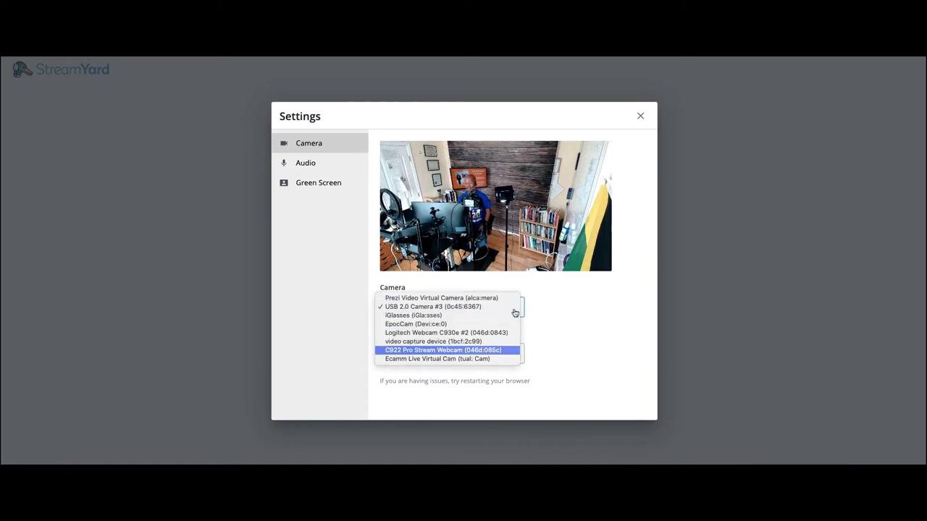
- Keep the camera resolution at 720p and view the audio settings
left_click(515, 356)
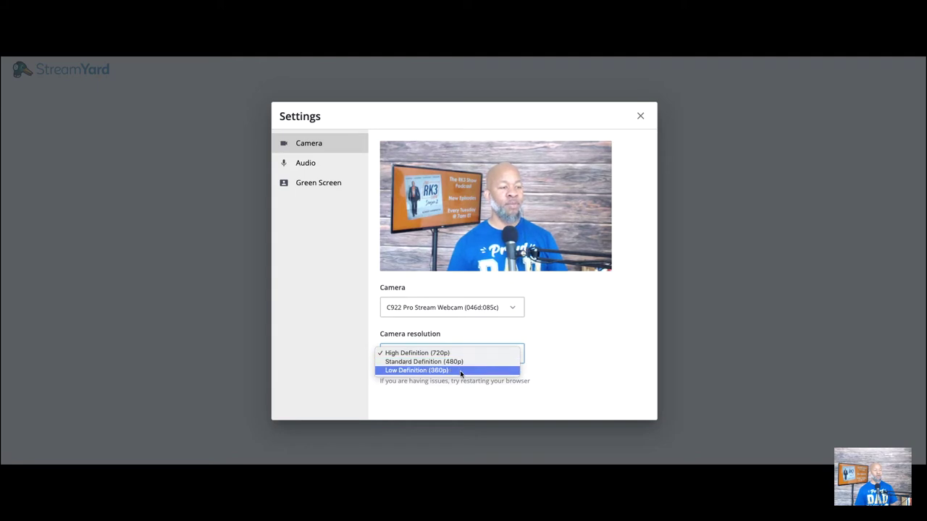
left_click(562, 359)
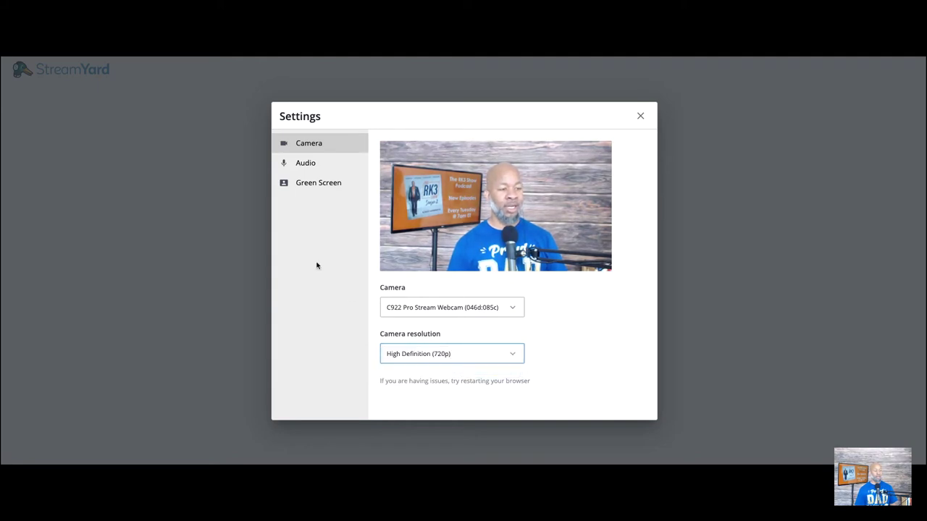
left_click(311, 166)
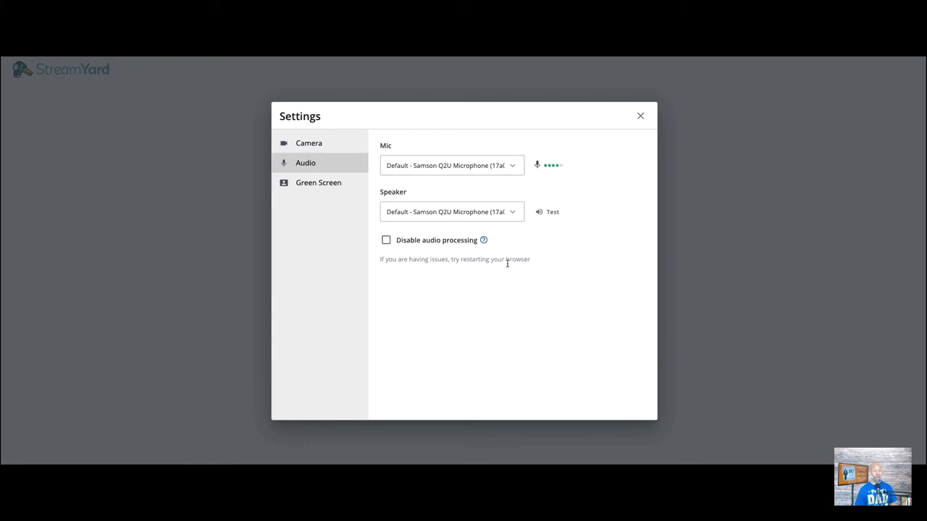
- Check the Disable audio processing help and view the Green Screen options, background None
mouse_move(485, 245)
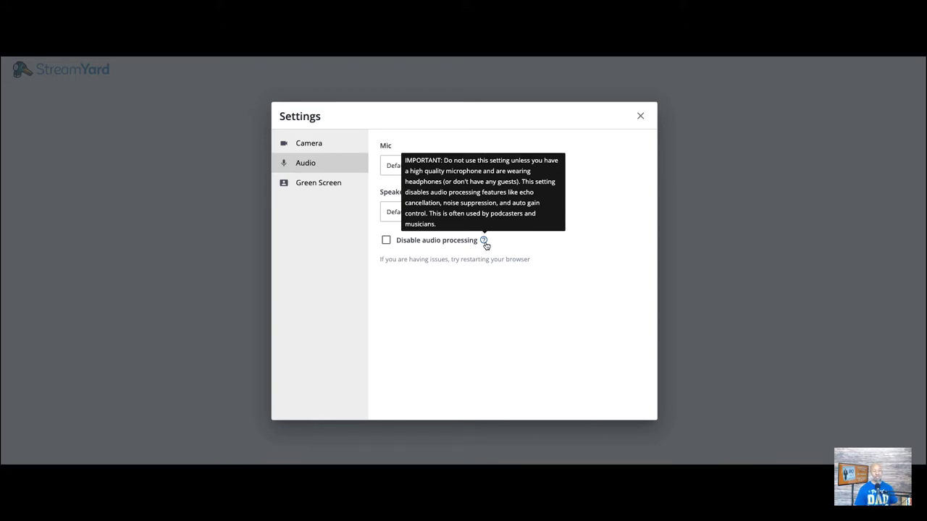
left_click(320, 184)
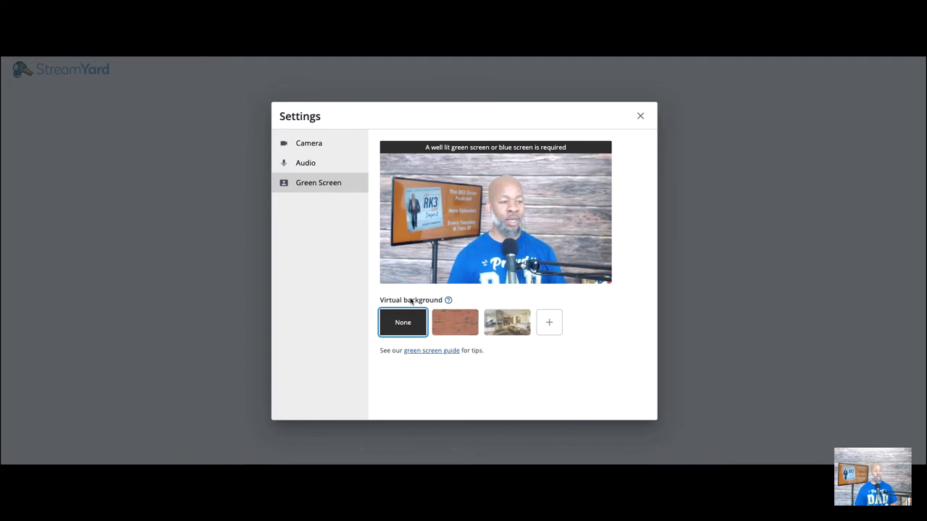
- Close settings, enter the Test Broadcast studio and add your own camera feed to the stage
left_click(641, 118)
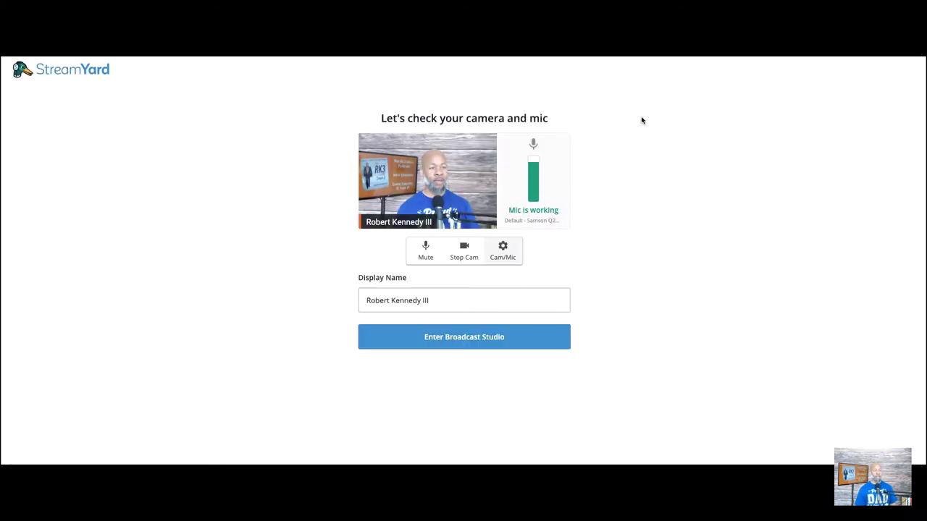
left_click(453, 342)
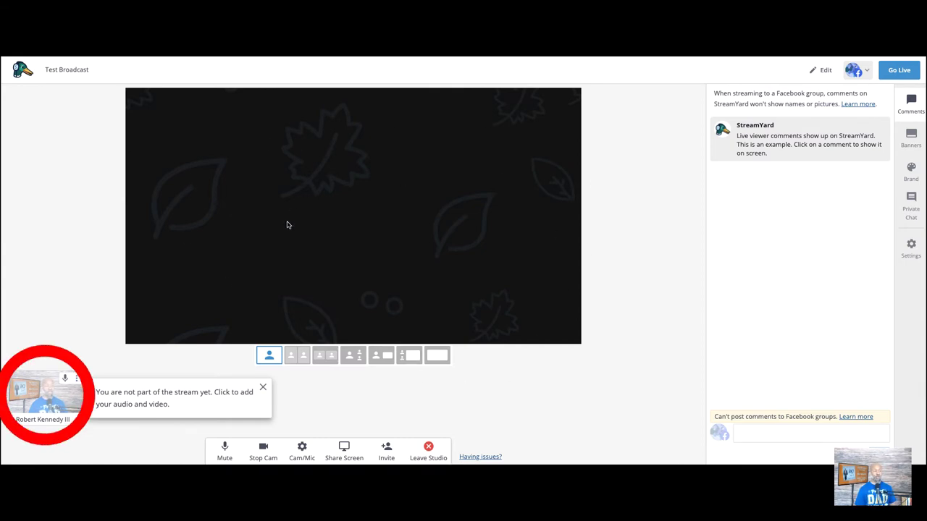
mouse_move(32, 407)
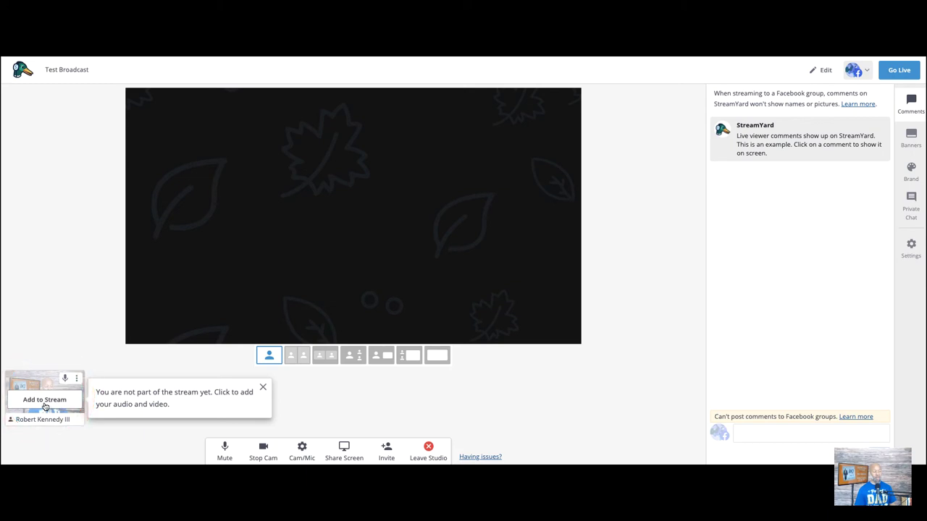
left_click(45, 400)
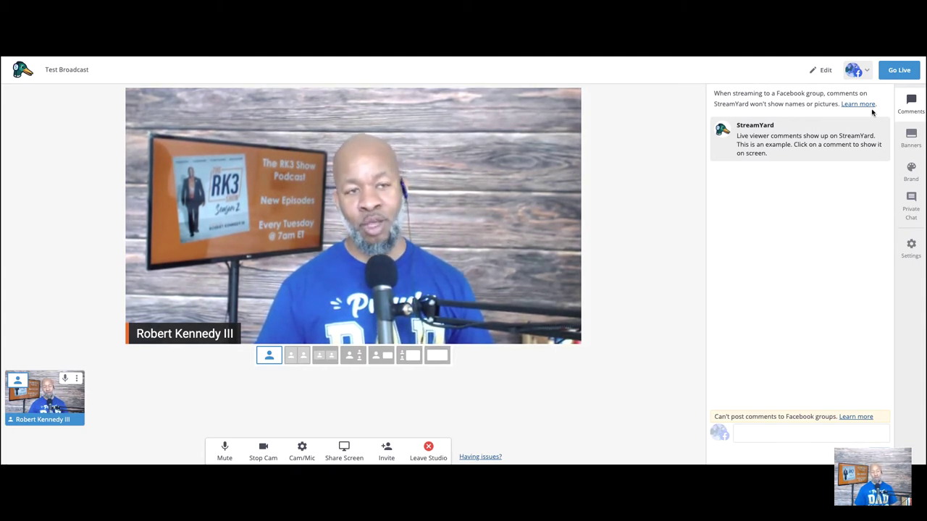
- Show then hide the 'Showing slides the entire time' banner and the Virtual Storytellers Checklist ticker
left_click(911, 142)
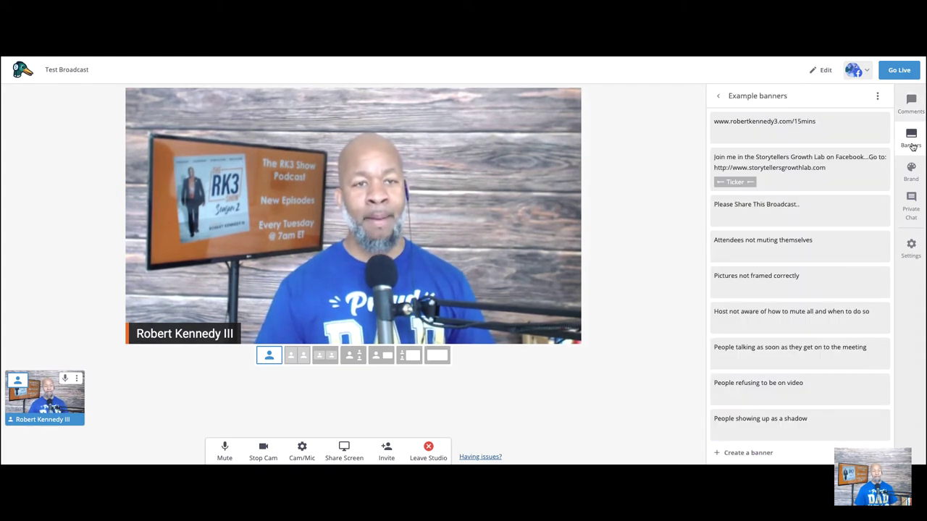
mouse_move(844, 118)
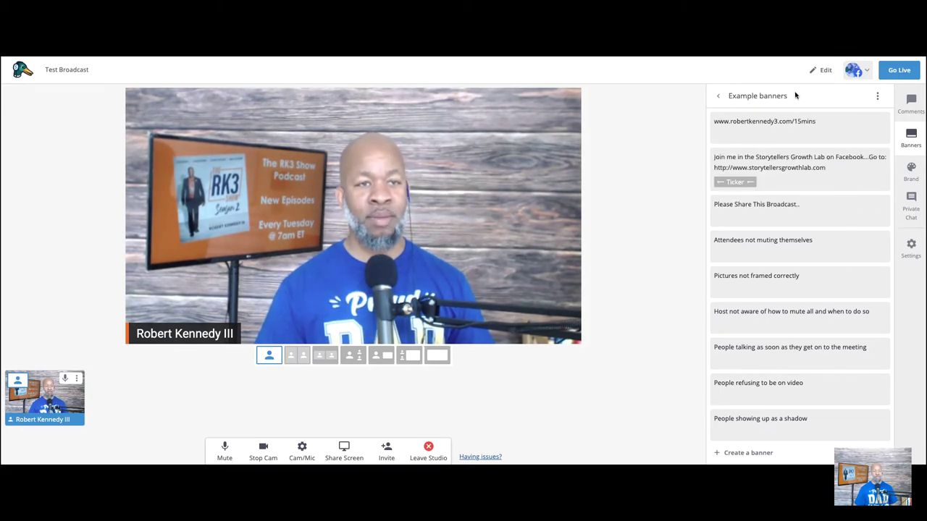
scroll(800, 295, "down", 3)
scroll(800, 294, "down", 3)
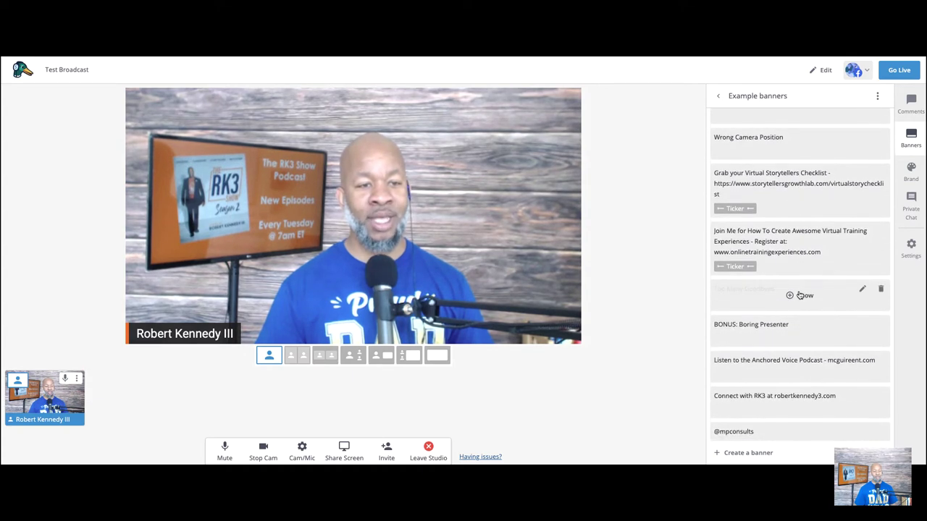
scroll(800, 295, "up", 2)
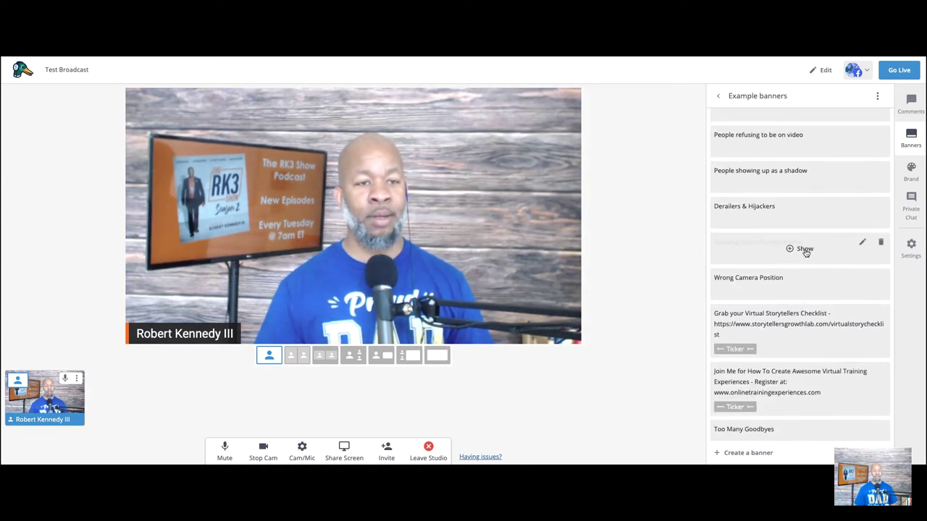
left_click(804, 249)
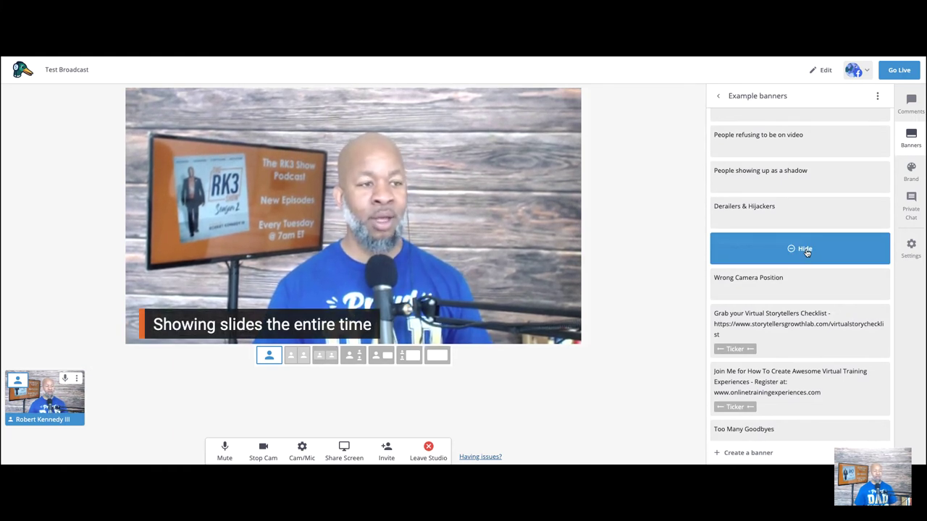
left_click(804, 249)
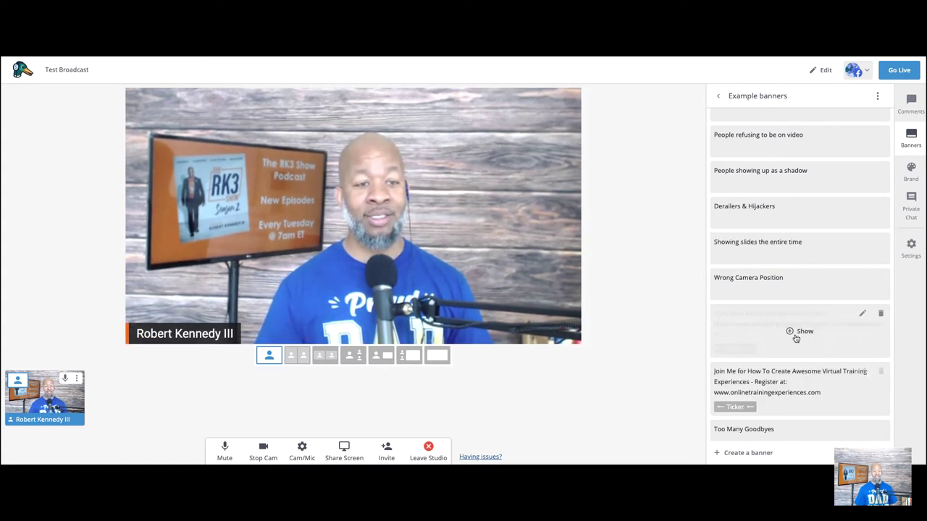
left_click(796, 337)
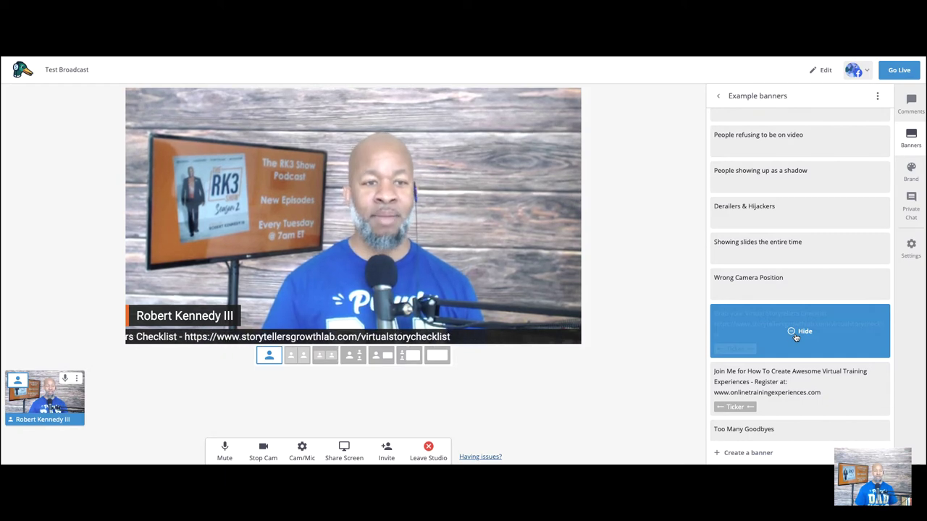
left_click(796, 337)
scroll(795, 338, "down", 4)
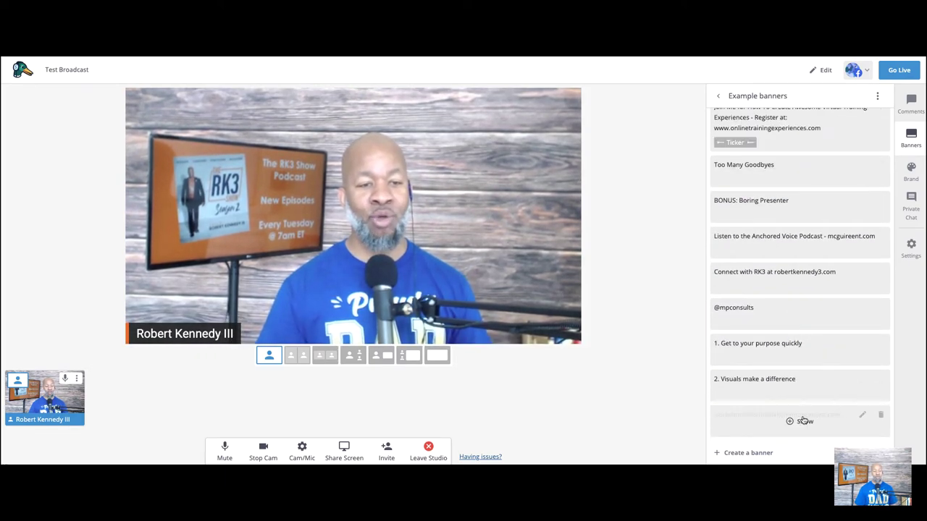
- Create and show a 'Testing Streamyard' banner, then swap in '2. Visuals make a difference'
left_click(742, 450)
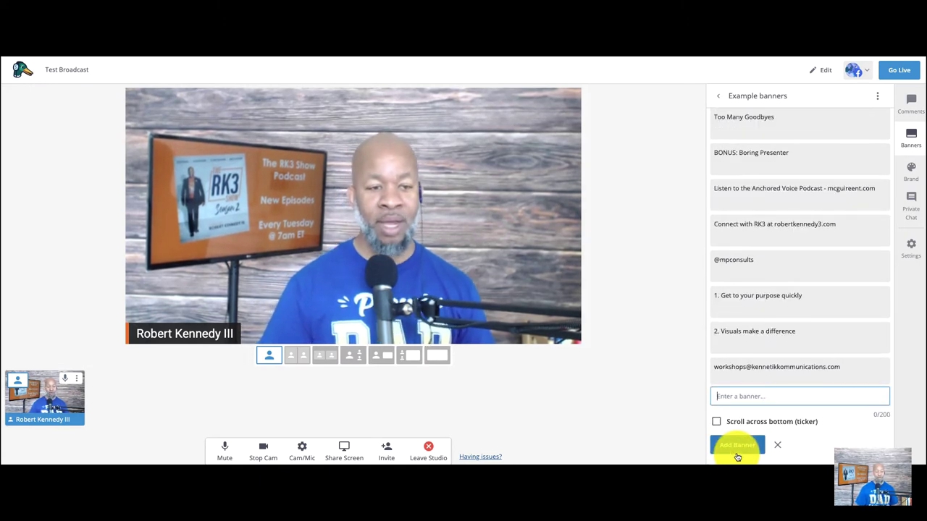
left_click(744, 390)
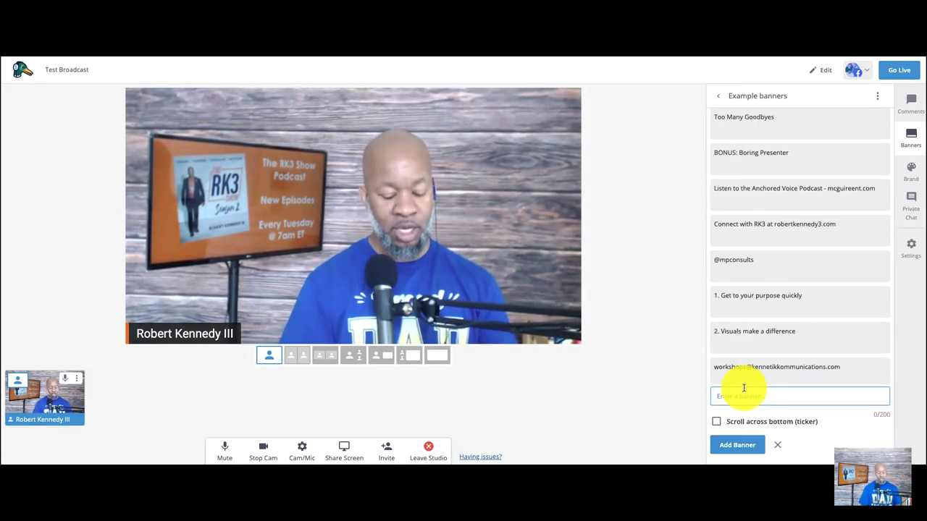
type("Testing")
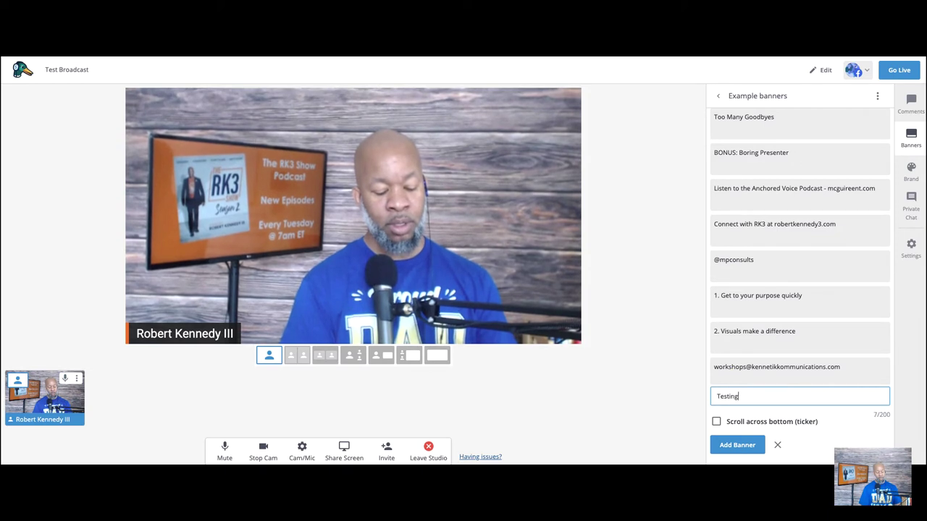
type(" Streamyard")
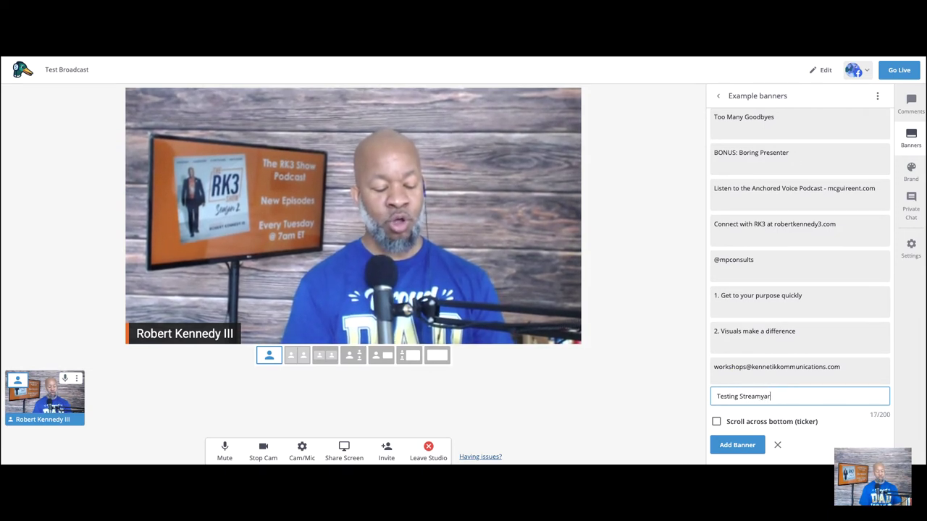
left_click(737, 446)
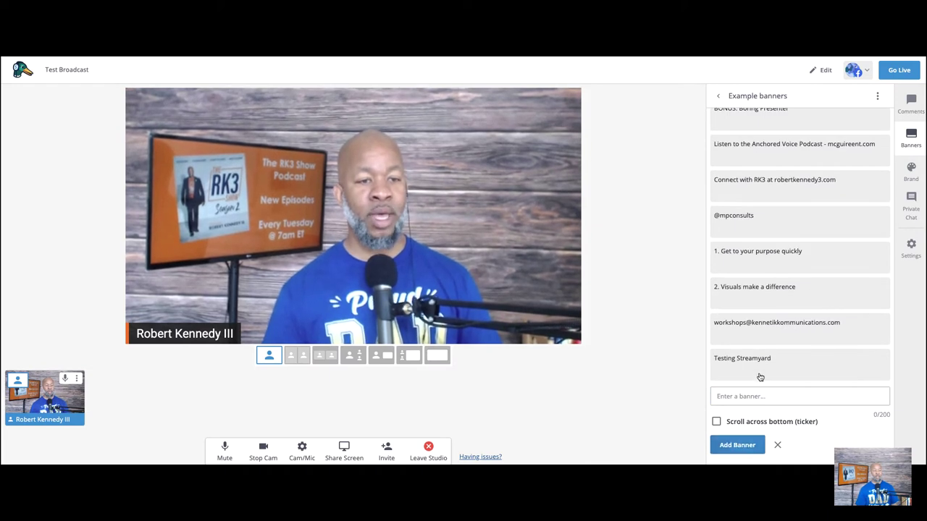
left_click(791, 365)
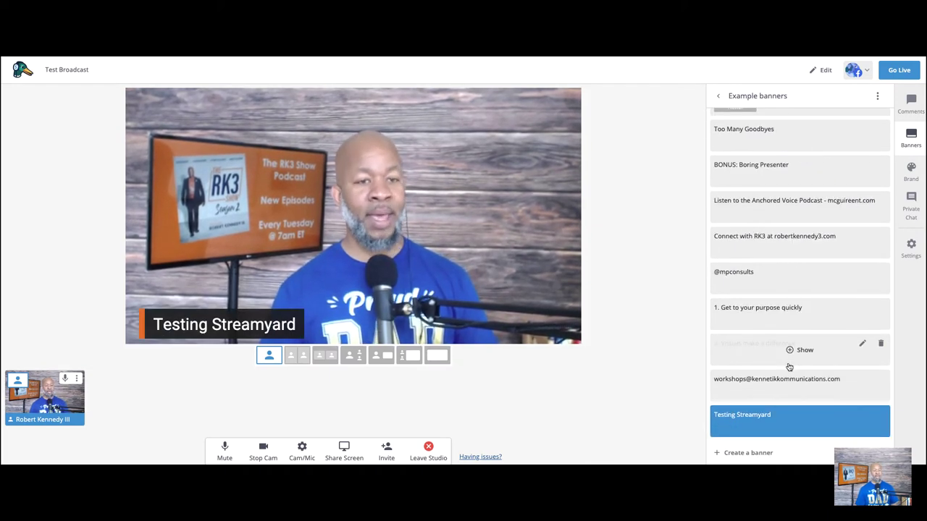
left_click(789, 365)
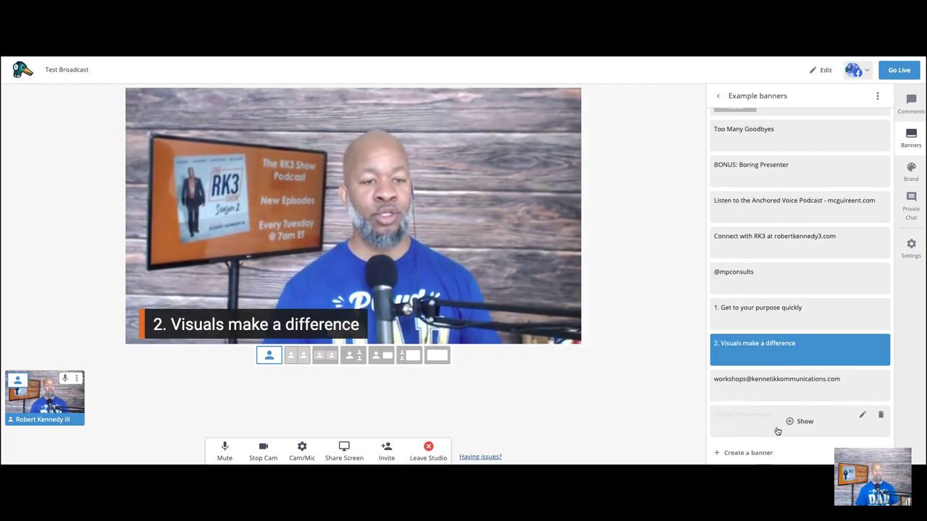
- Add a 'Streamyard is awesome' ticker banner, show it briefly, then hide it
left_click(764, 451)
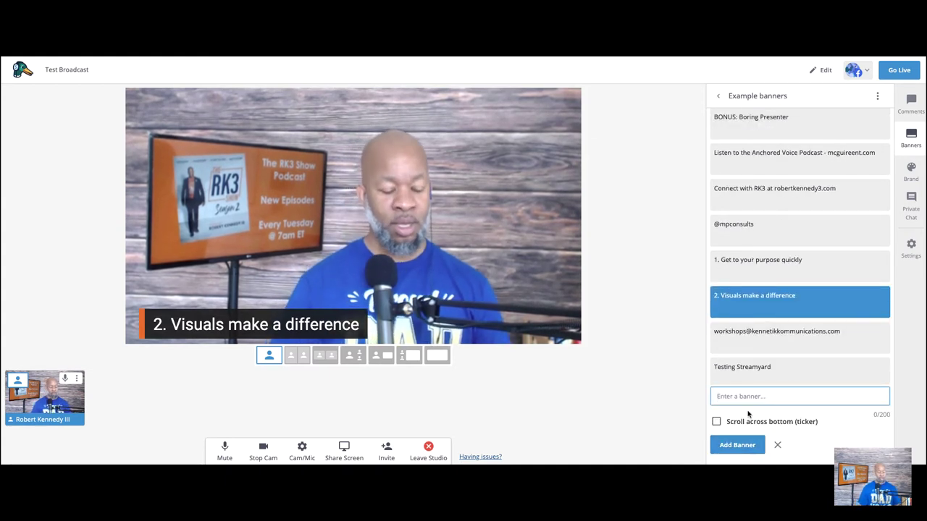
type("Streamyard is awesome")
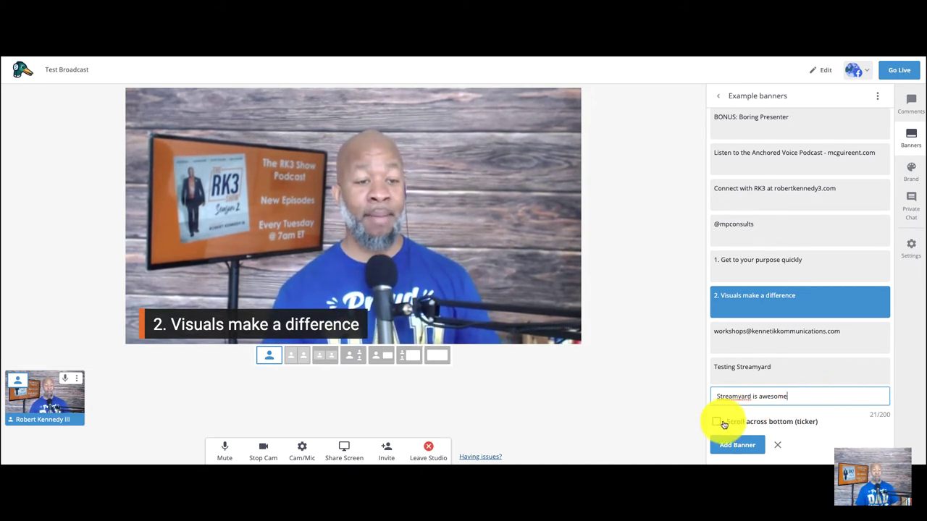
left_click(715, 426)
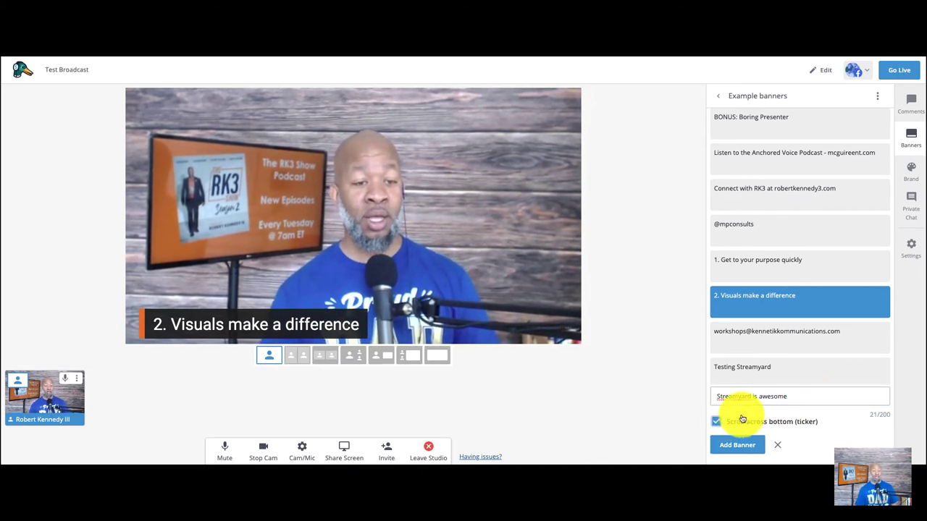
left_click(736, 446)
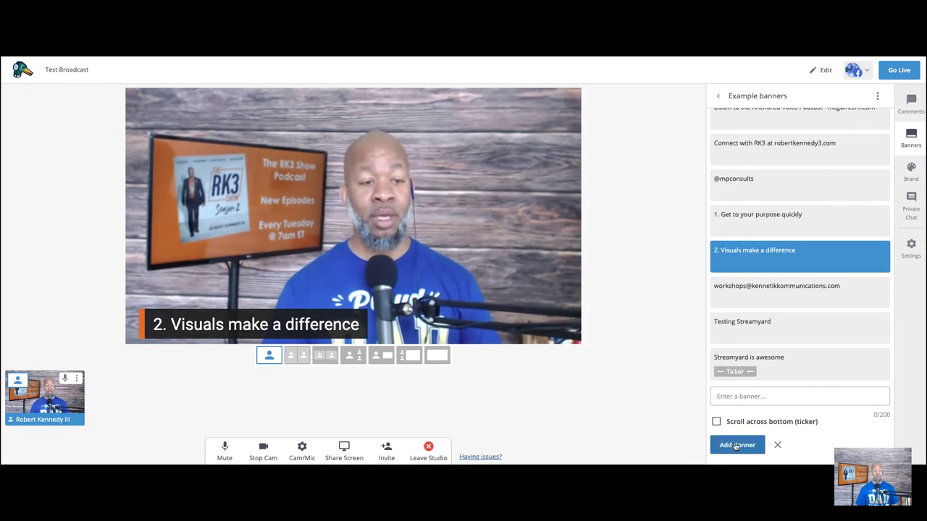
left_click(794, 365)
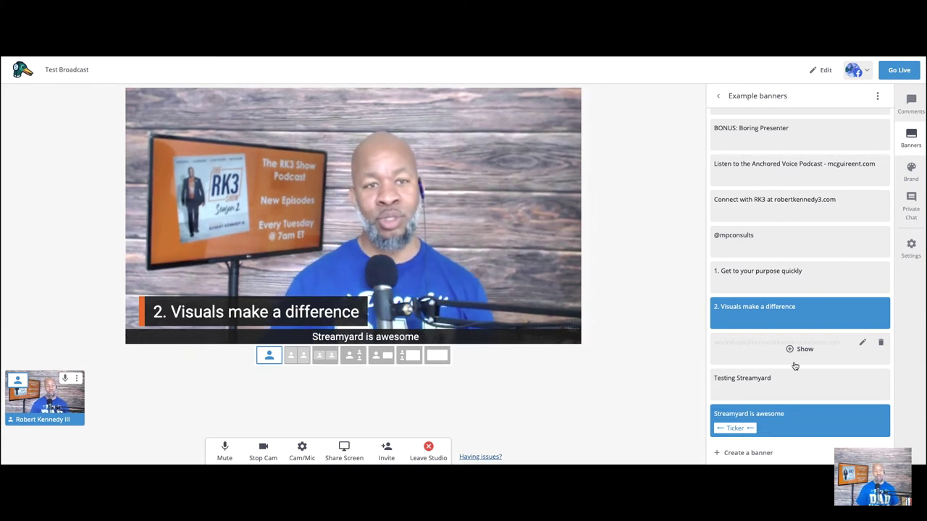
left_click(795, 425)
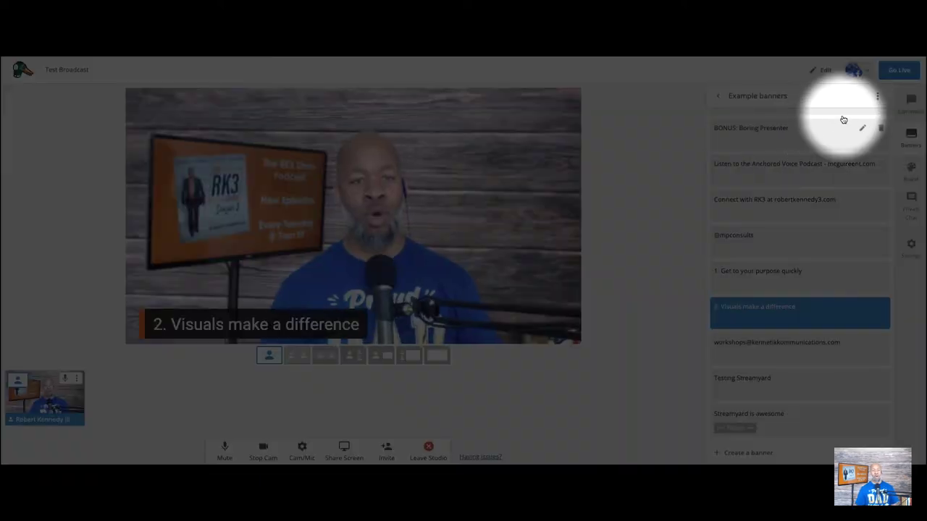
- Open Brand settings with colour #ee7410, try the Default theme, then return to Minimal
left_click(911, 177)
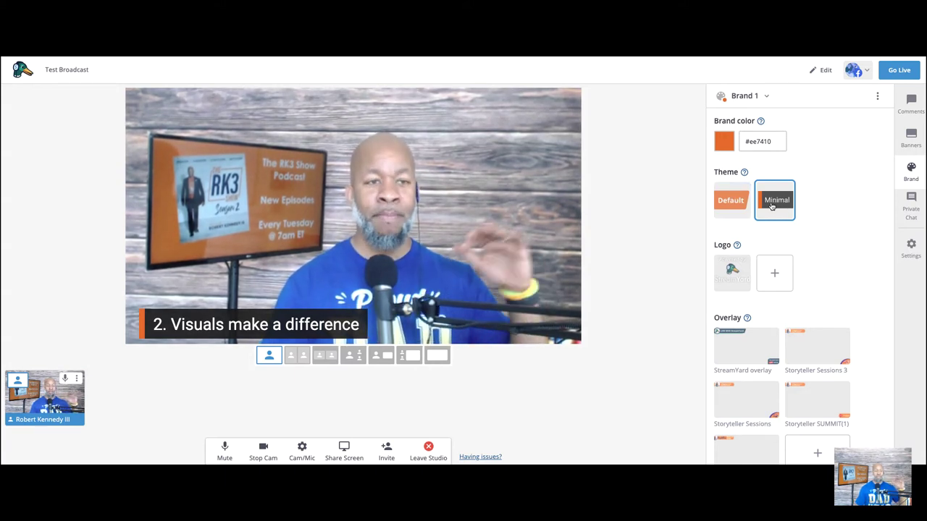
left_click(740, 205)
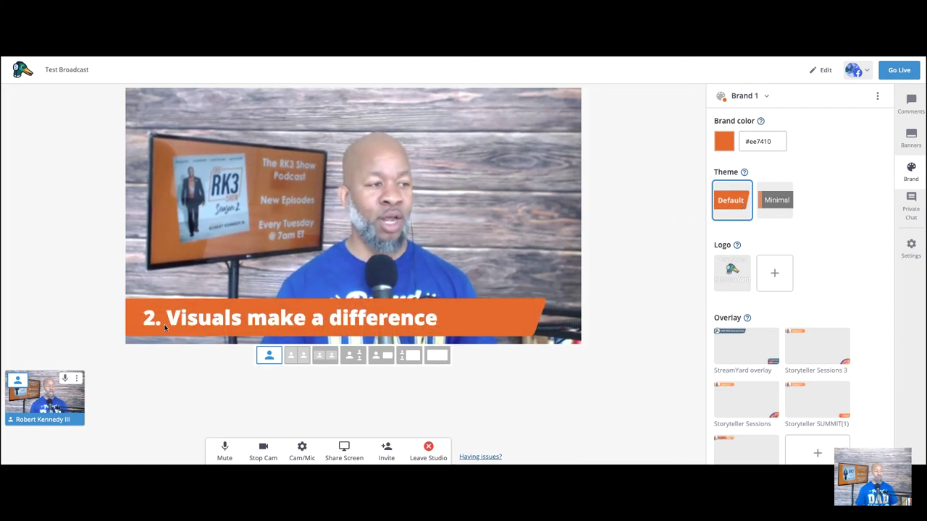
left_click(772, 200)
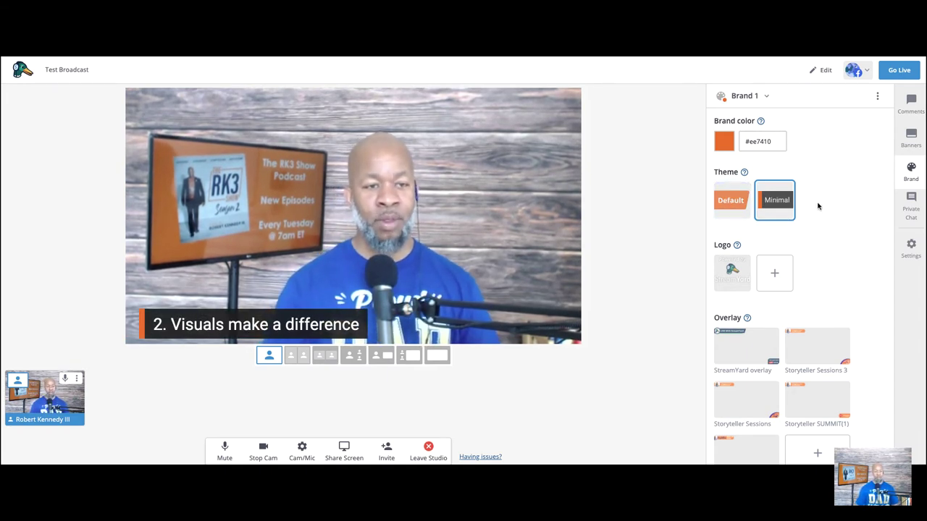
- Compare the Storyteller Sessions 3, SUMMIT(1) and SGL Session overlays, settling on Storyteller SUMMIT(1)
scroll(817, 206, "down", 3)
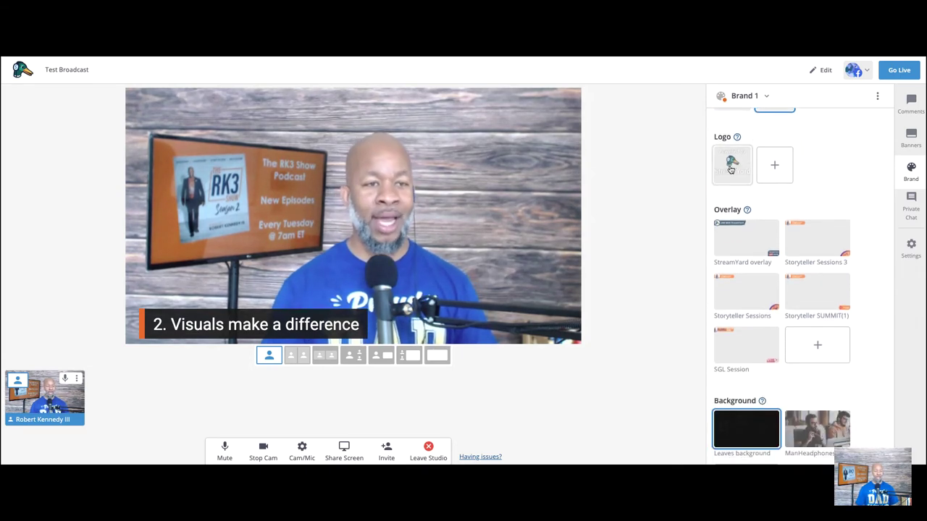
left_click(809, 239)
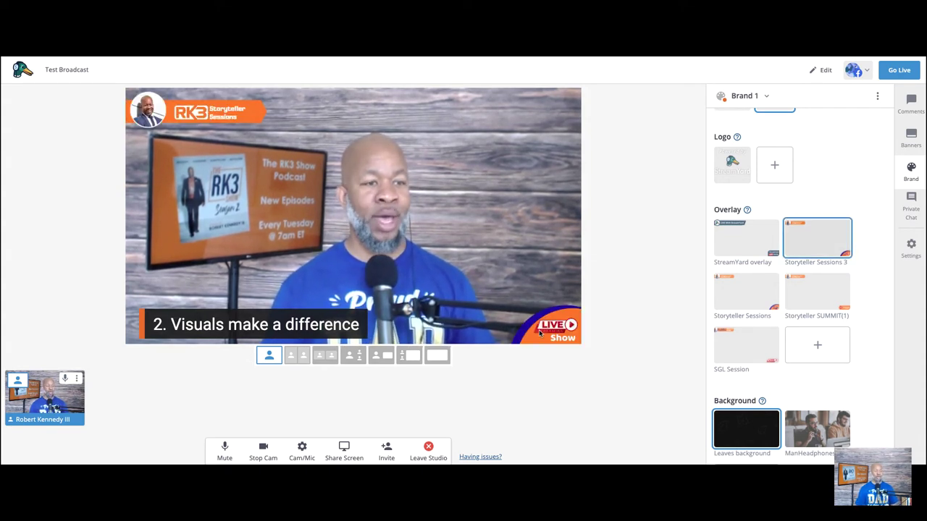
left_click(795, 304)
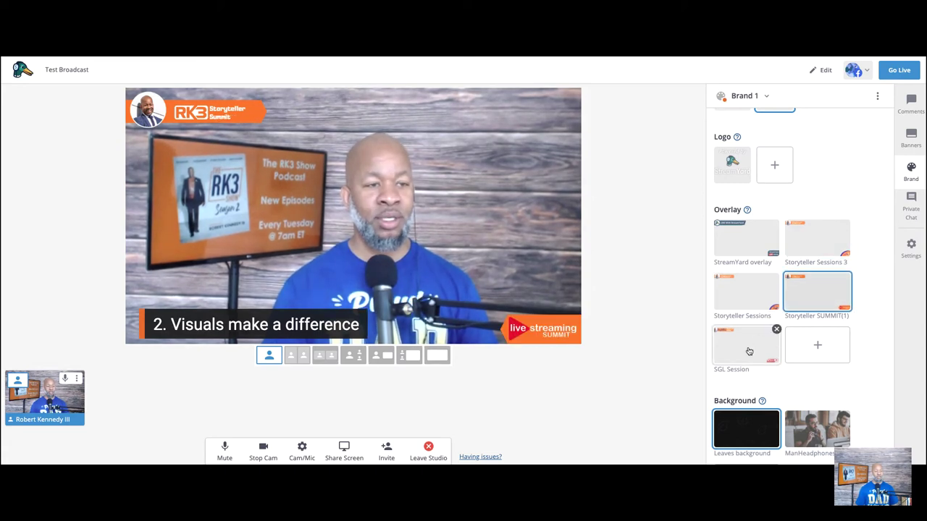
left_click(749, 352)
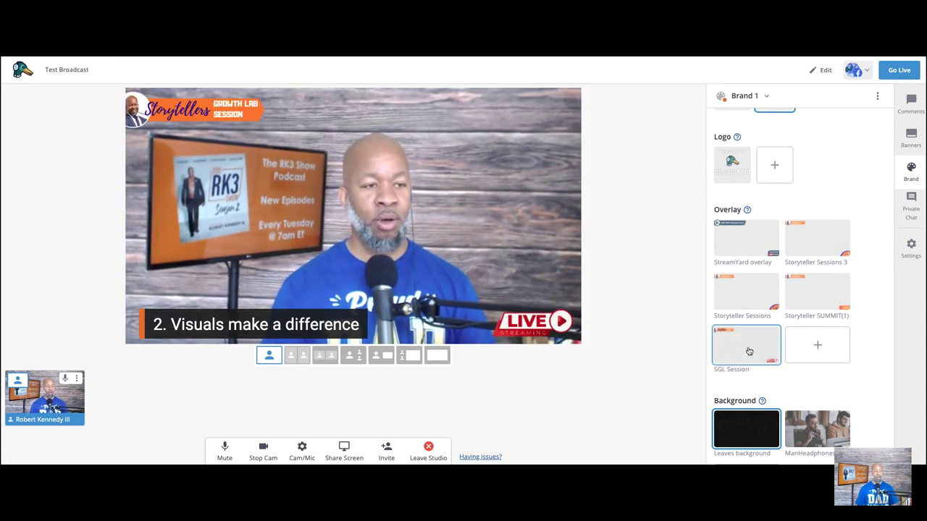
left_click(812, 291)
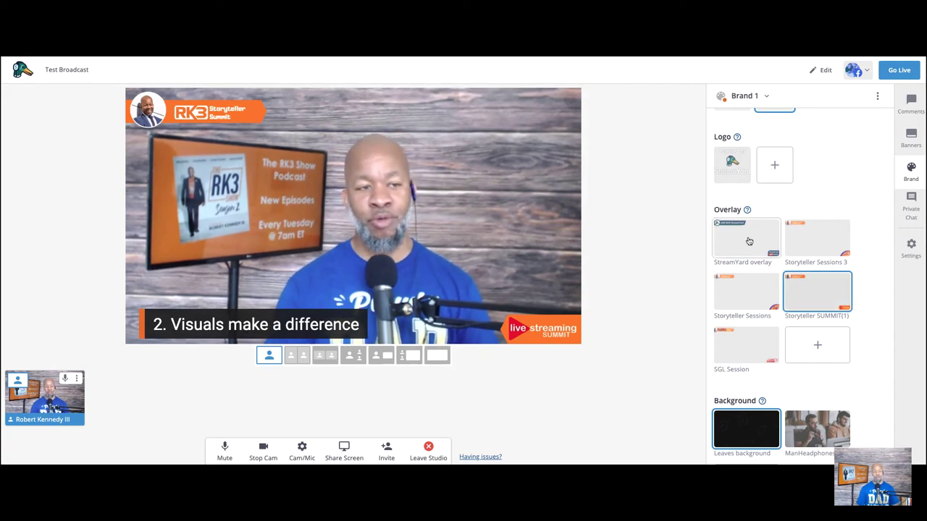
mouse_move(747, 209)
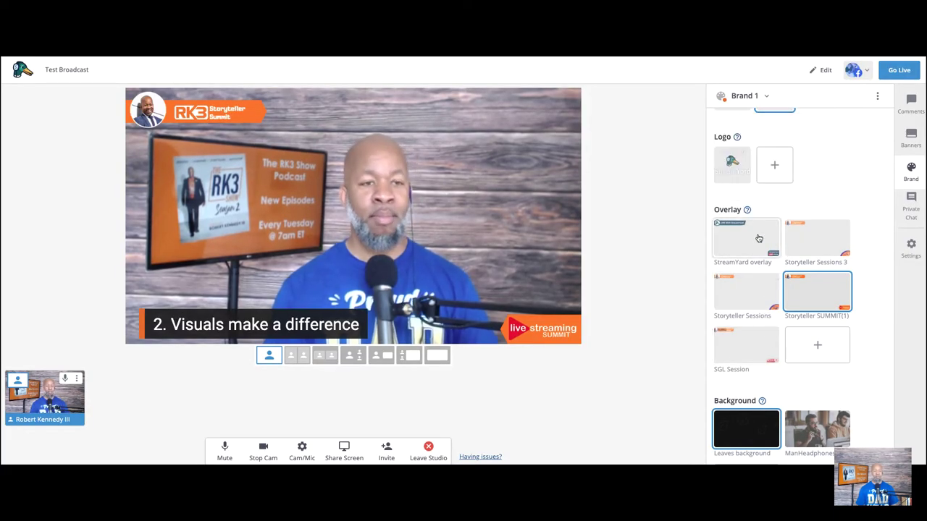
scroll(819, 356, "down", 3)
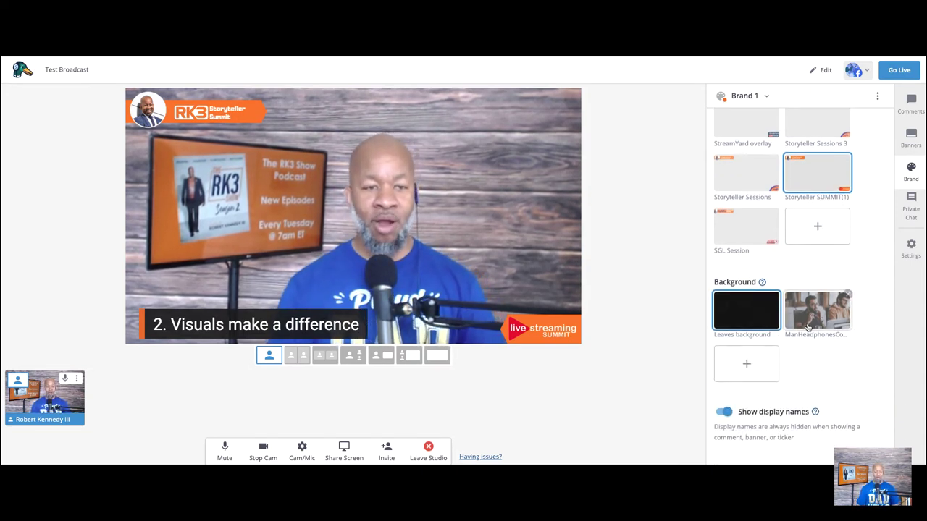
mouse_move(818, 321)
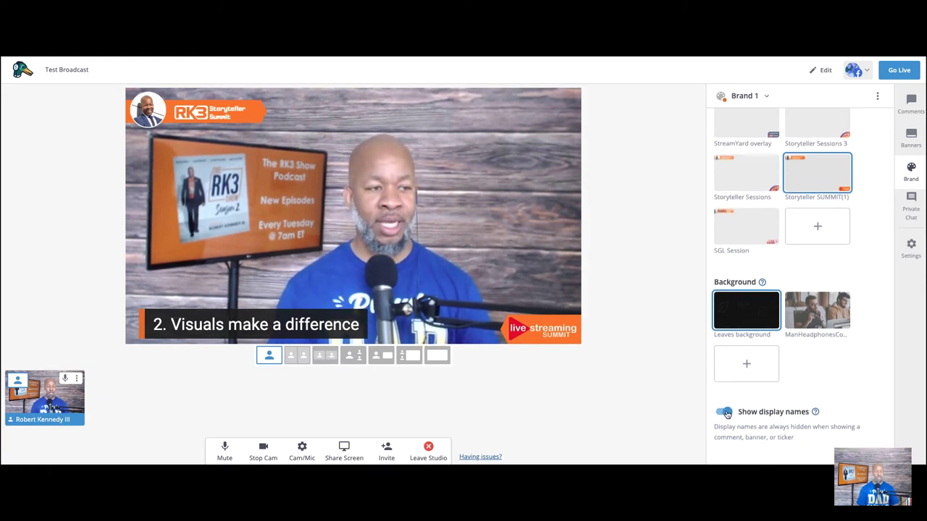
- Hide the '2. Visuals make a difference' banner from the stage
scroll(799, 210, "up", 3)
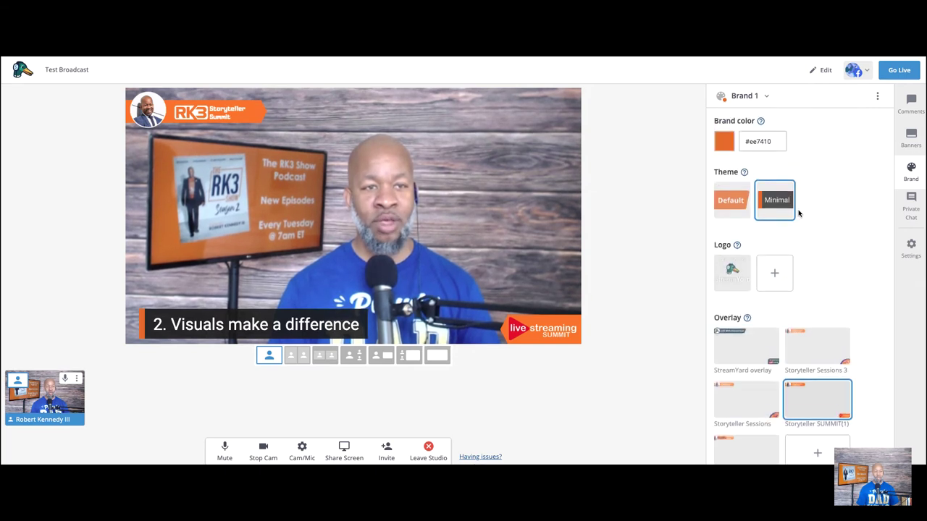
left_click(914, 140)
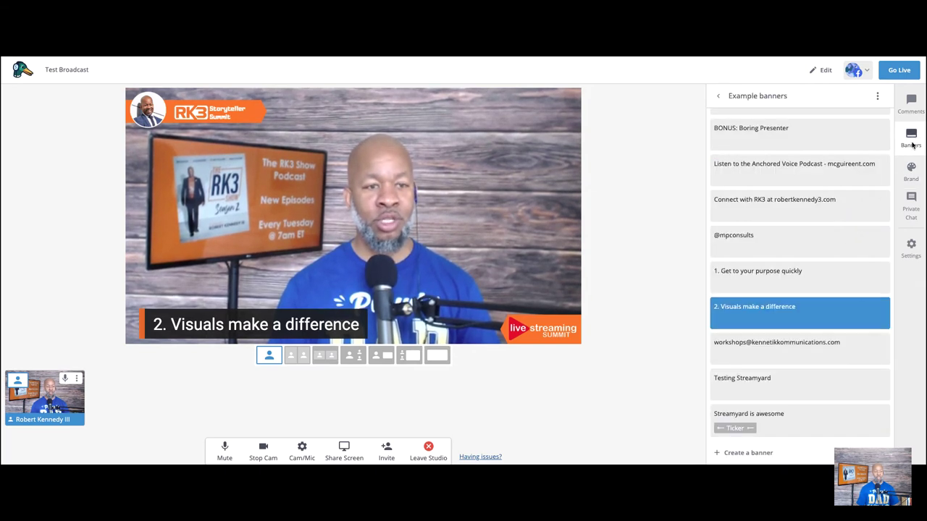
left_click(774, 311)
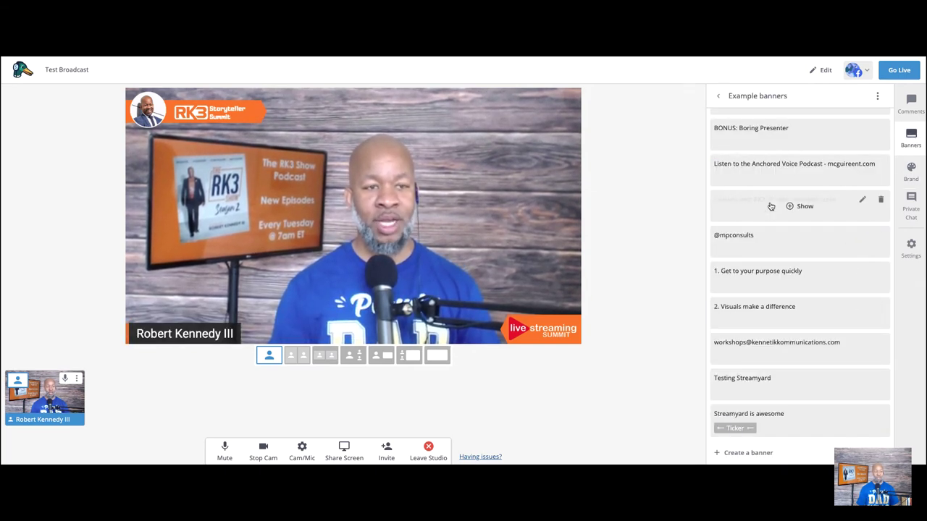
- Toggle display names off and back on in Brand, then open Private Chat with guests
left_click(911, 171)
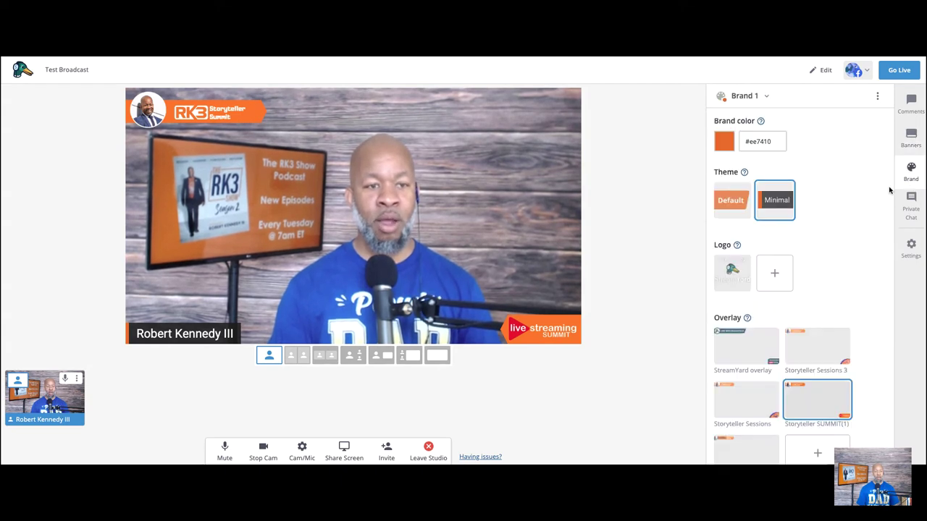
scroll(840, 247, "down", 3)
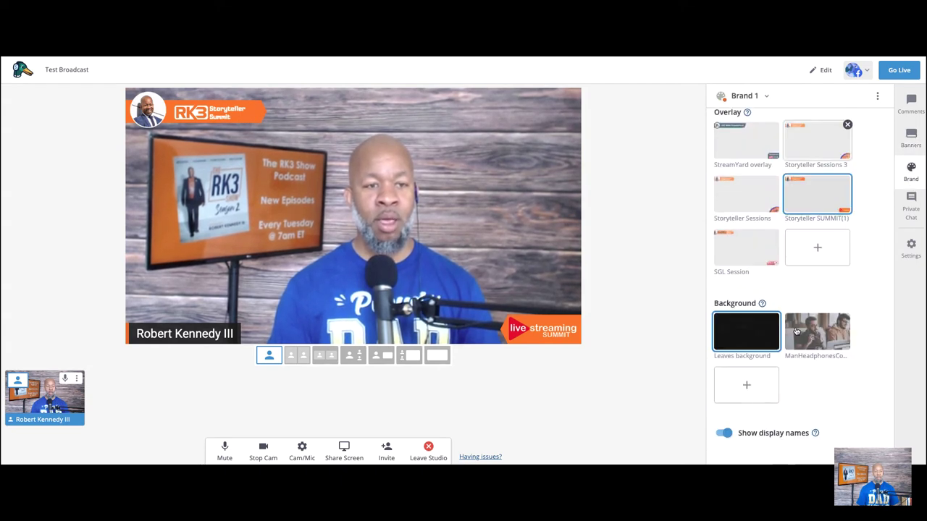
left_click(724, 434)
left_click(724, 434)
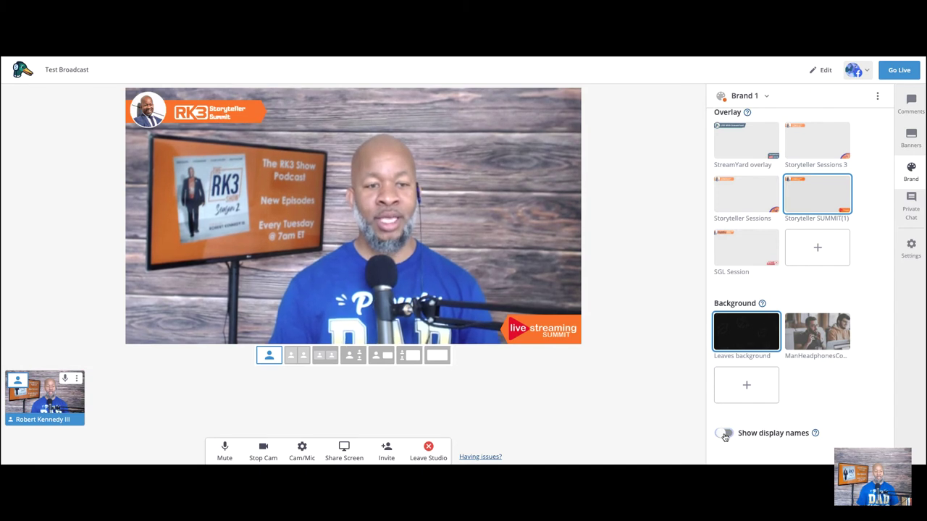
left_click(912, 210)
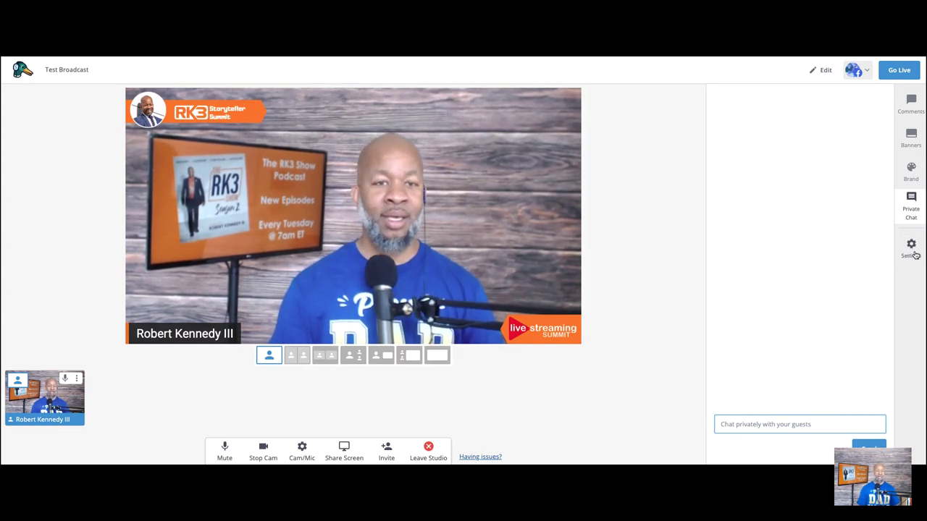
left_click(913, 249)
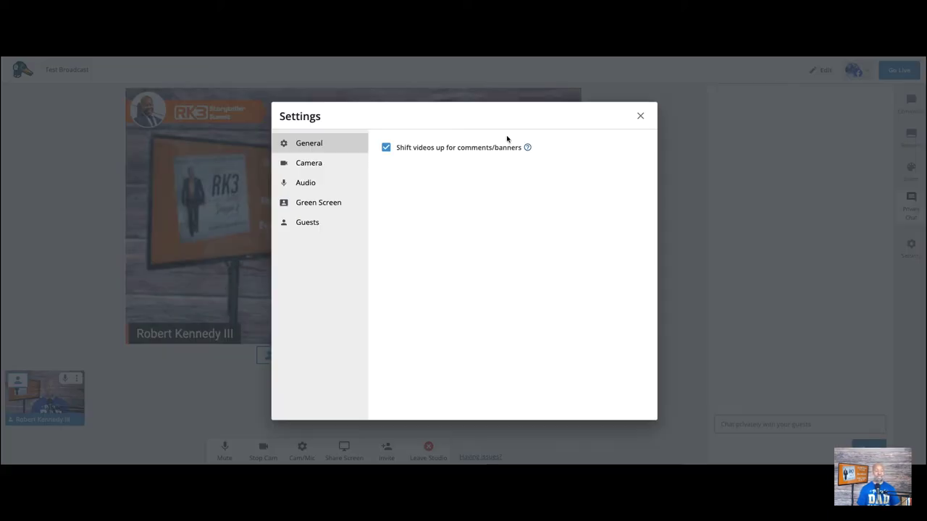
left_click(310, 164)
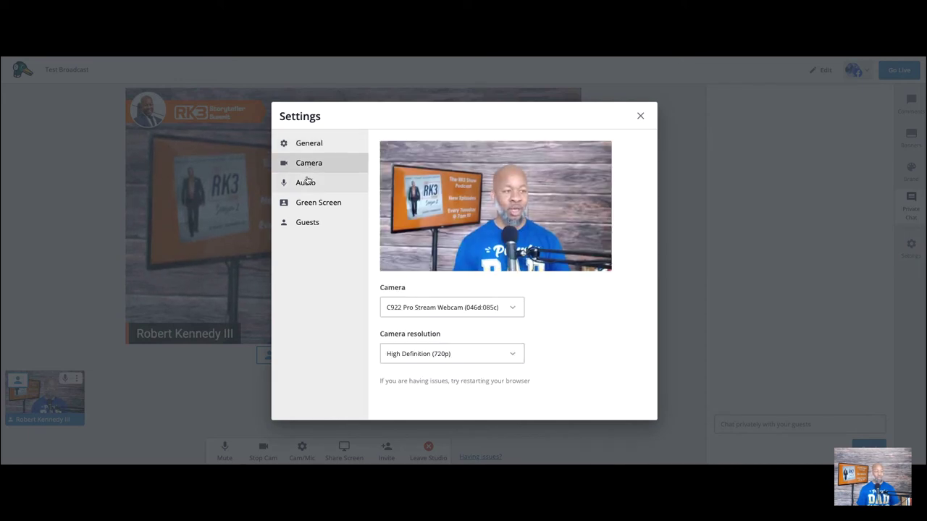
left_click(305, 182)
left_click(306, 203)
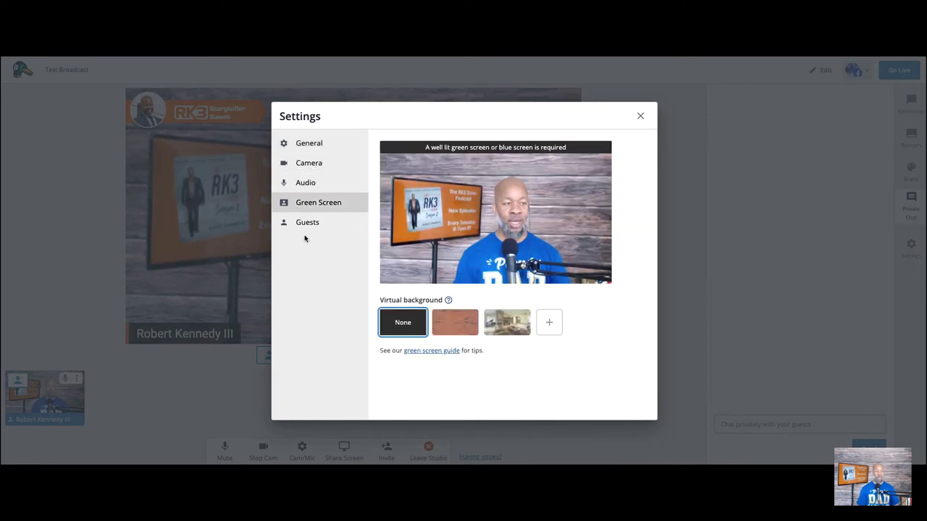
left_click(304, 226)
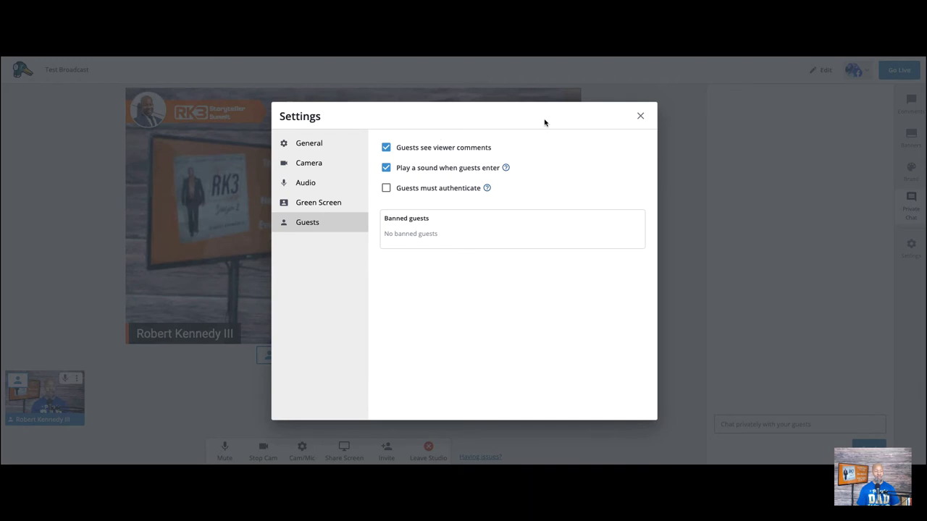
left_click(640, 118)
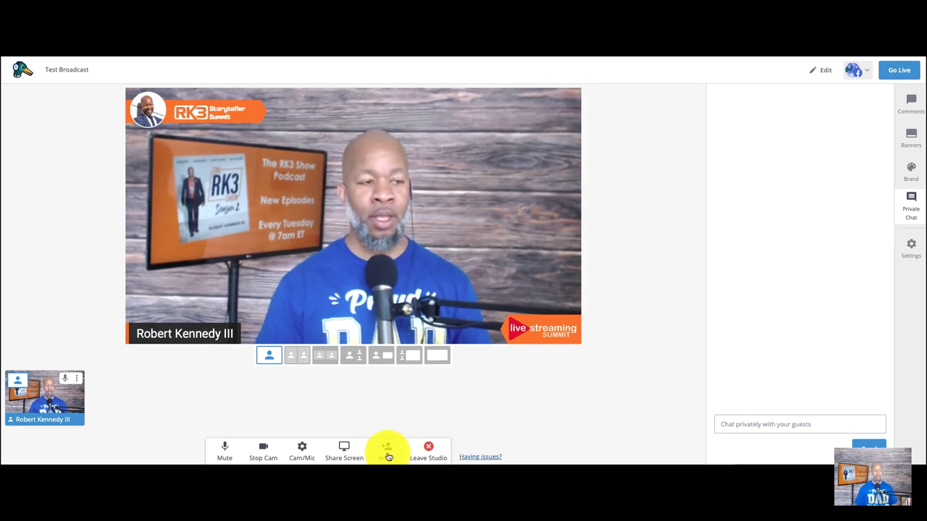
- Copy the studio's guest invite link from the Invite dialog
left_click(387, 455)
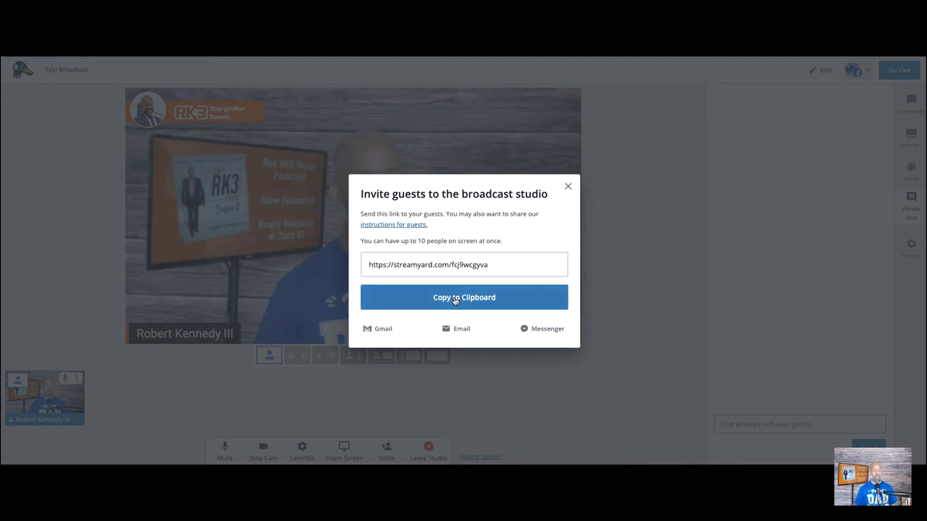
left_click(454, 301)
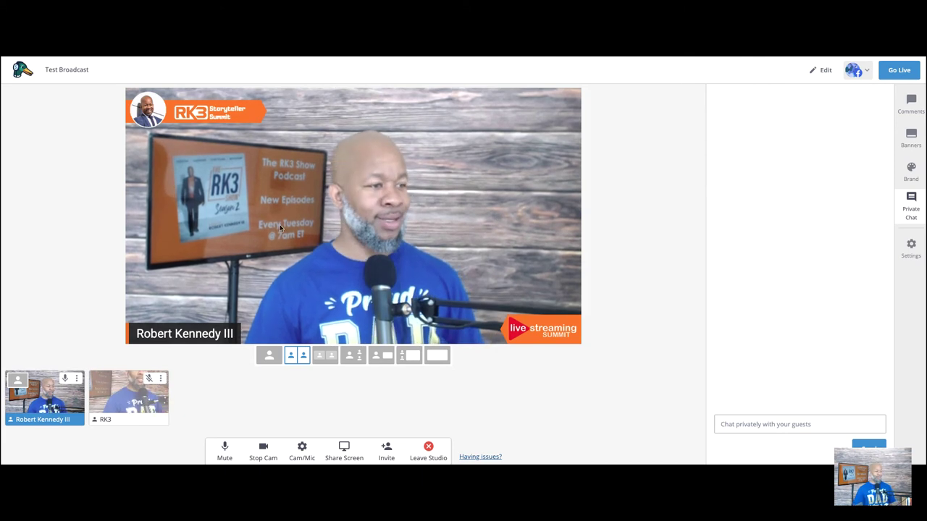
- Add guest RK3 to the stage and use the smaller side-by-side layout
mouse_move(117, 401)
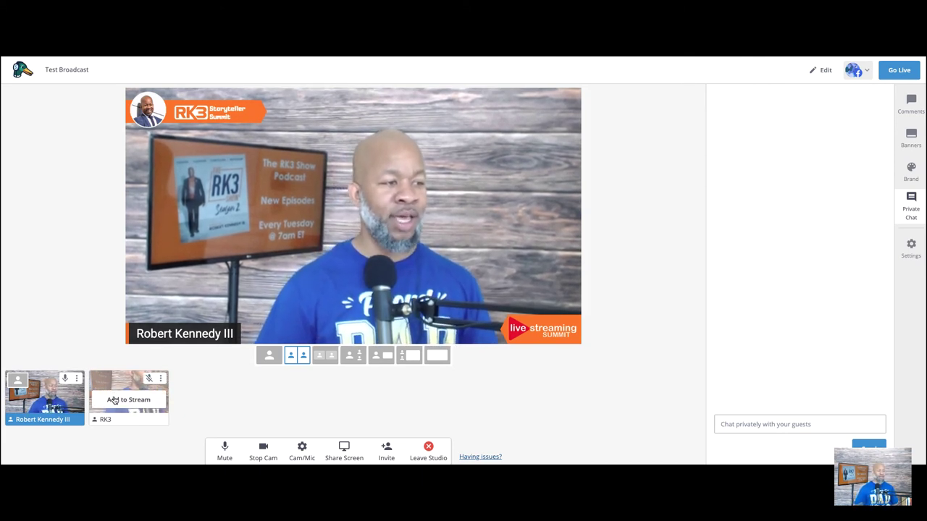
left_click(122, 401)
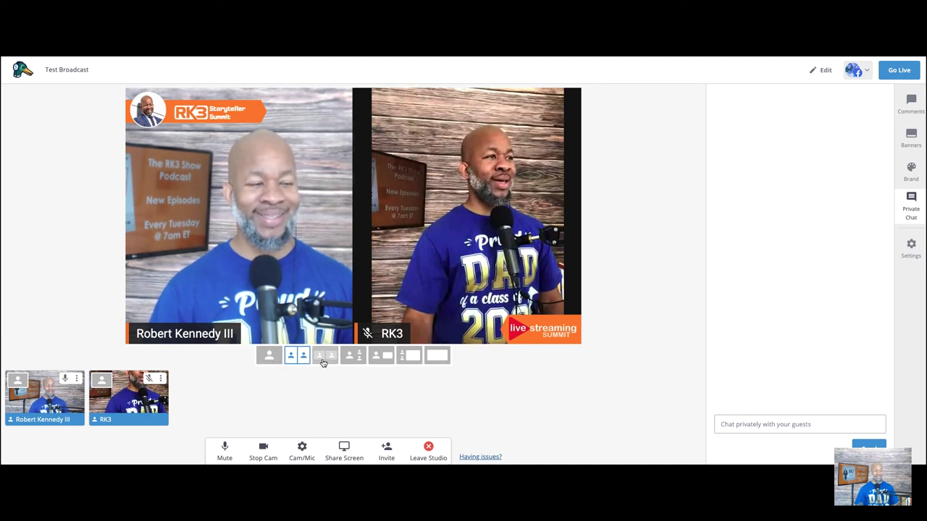
left_click(324, 356)
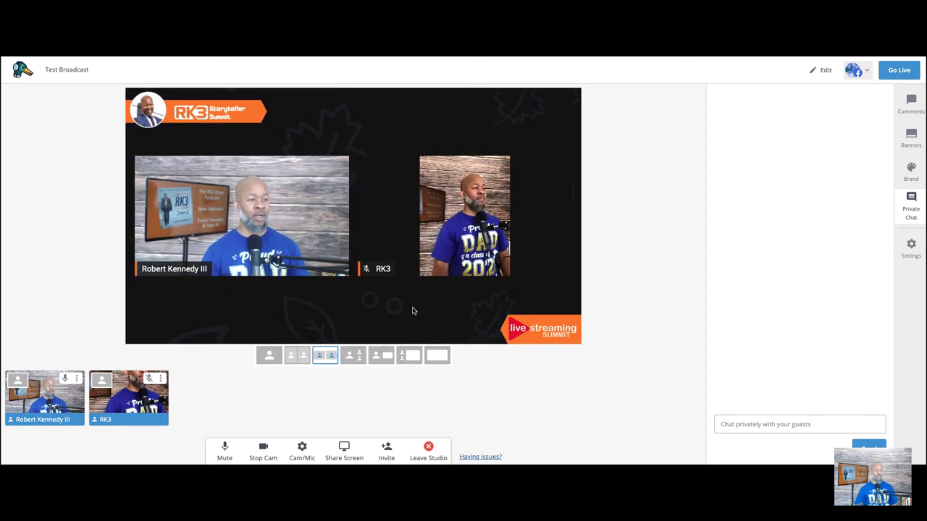
- Set the ManHeadphones photo as the stage background instead of Leaves
left_click(910, 170)
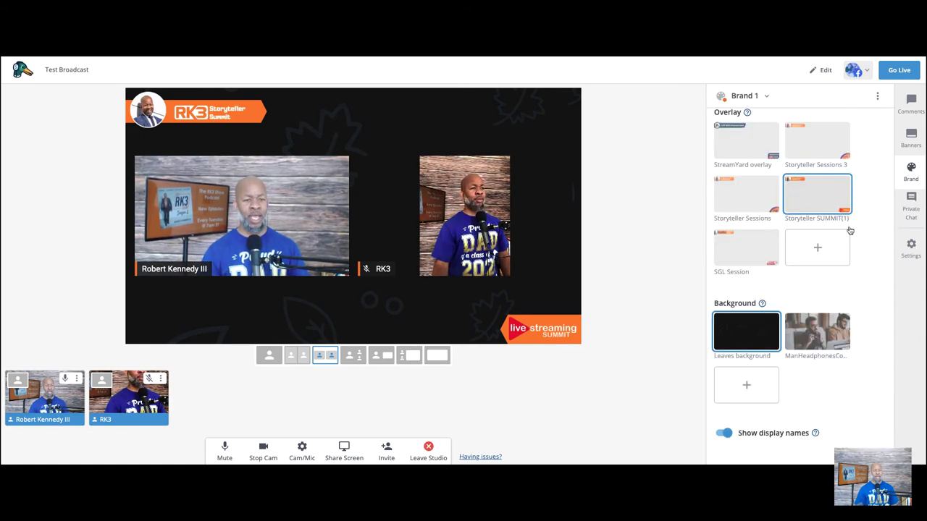
mouse_move(798, 330)
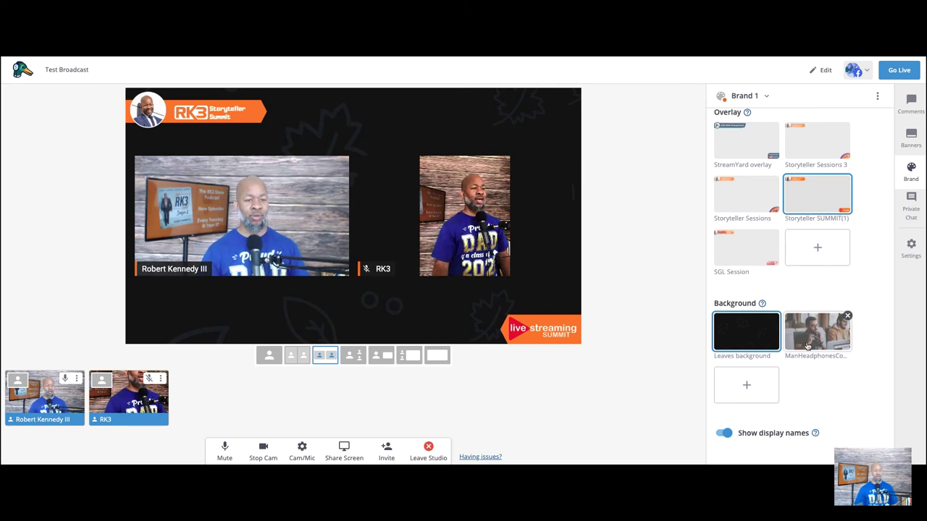
left_click(808, 346)
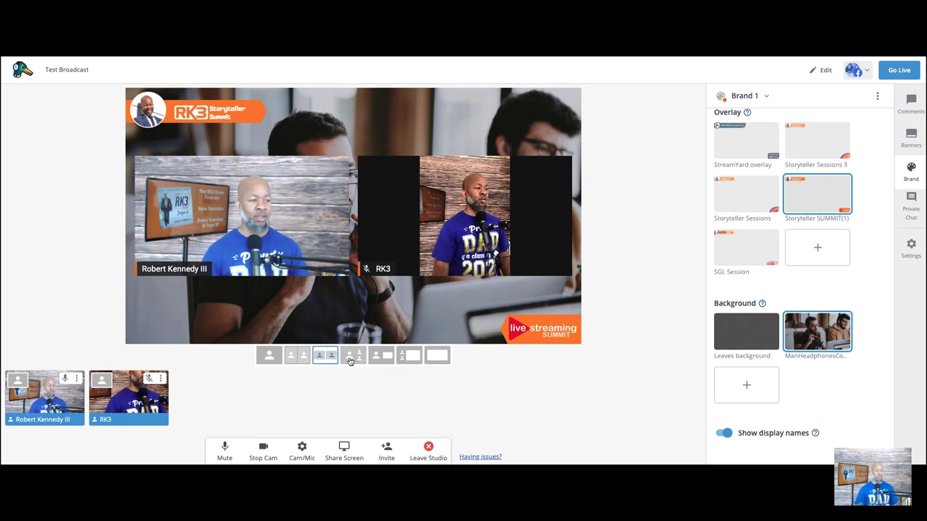
- Try the host-large and inset layouts, ending on equal side-by-side camera tiles
left_click(352, 355)
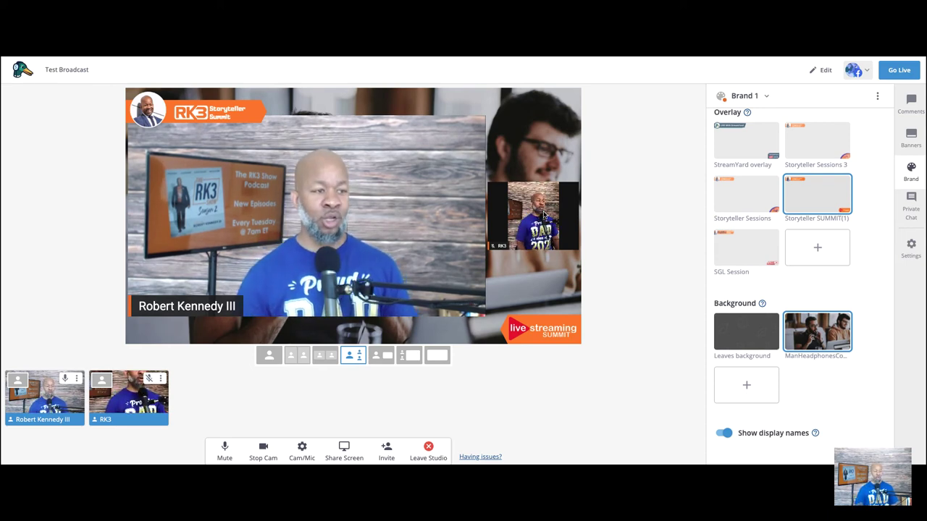
left_click(323, 355)
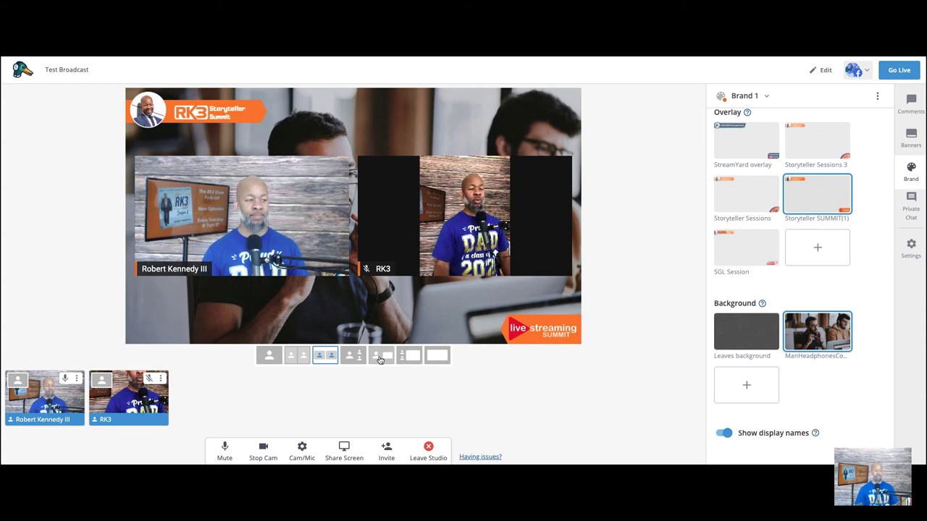
left_click(379, 357)
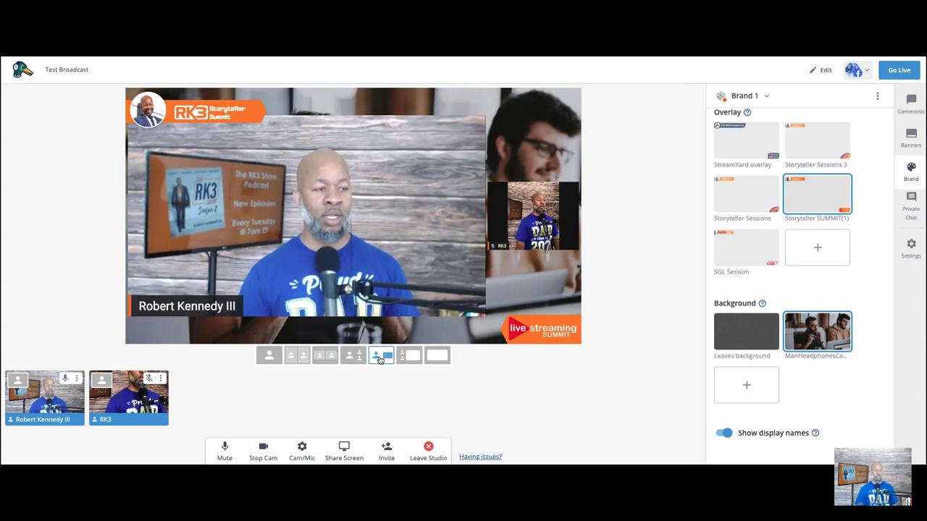
left_click(407, 356)
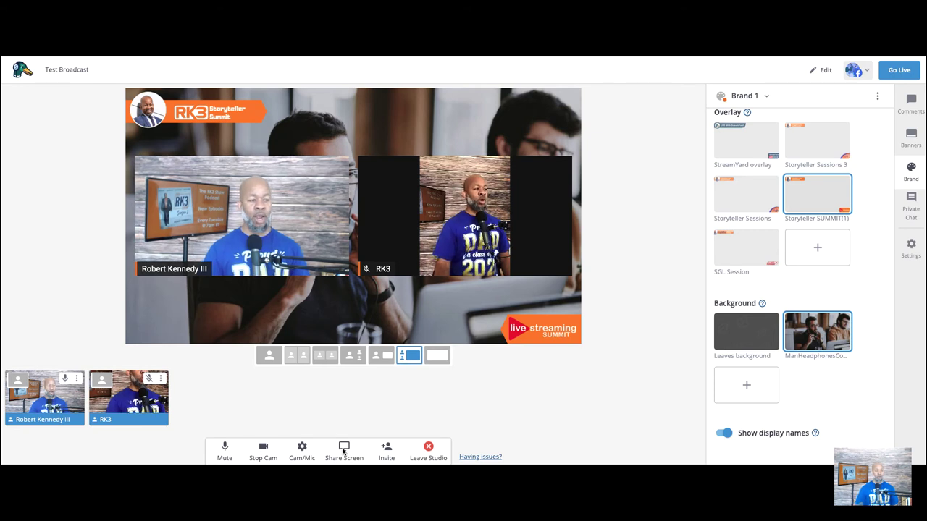
- Share Screen 2 with the '#1 job of a presenter CONNECT' slide onto the stage
left_click(344, 451)
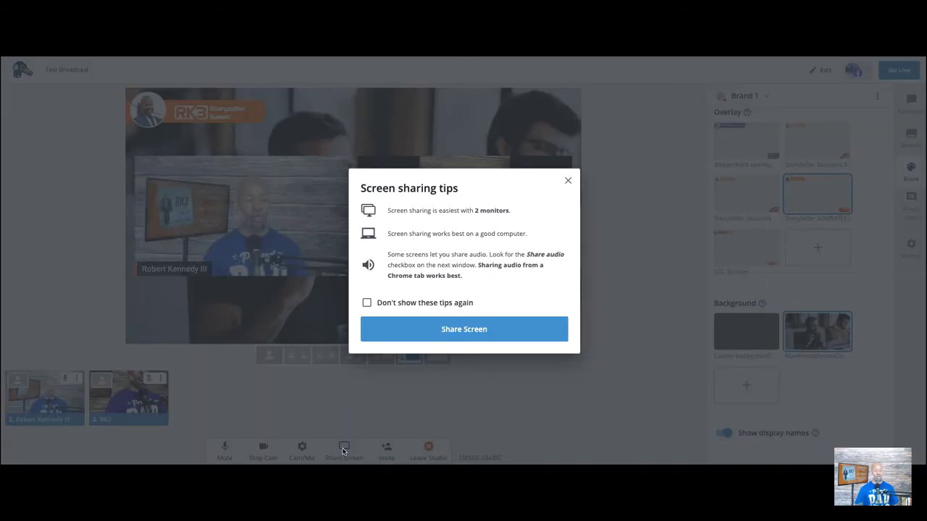
left_click(475, 332)
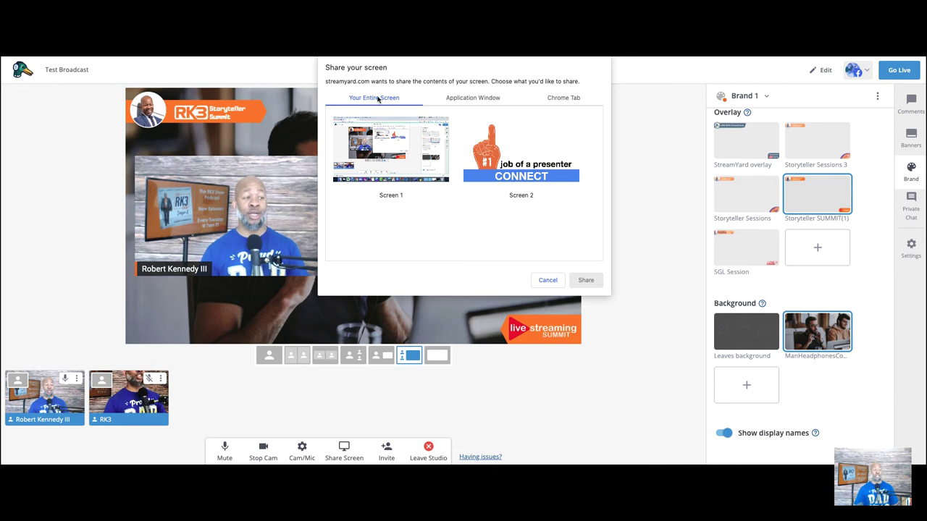
left_click(465, 99)
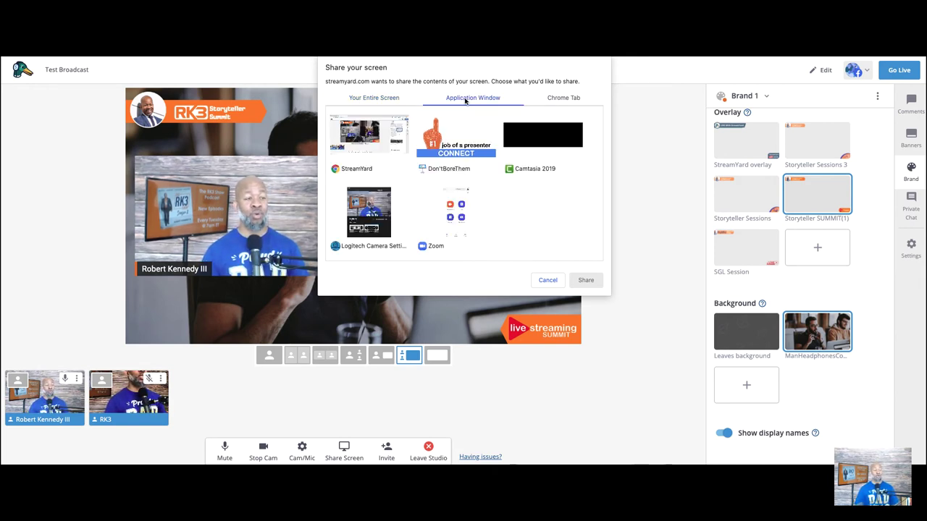
left_click(557, 100)
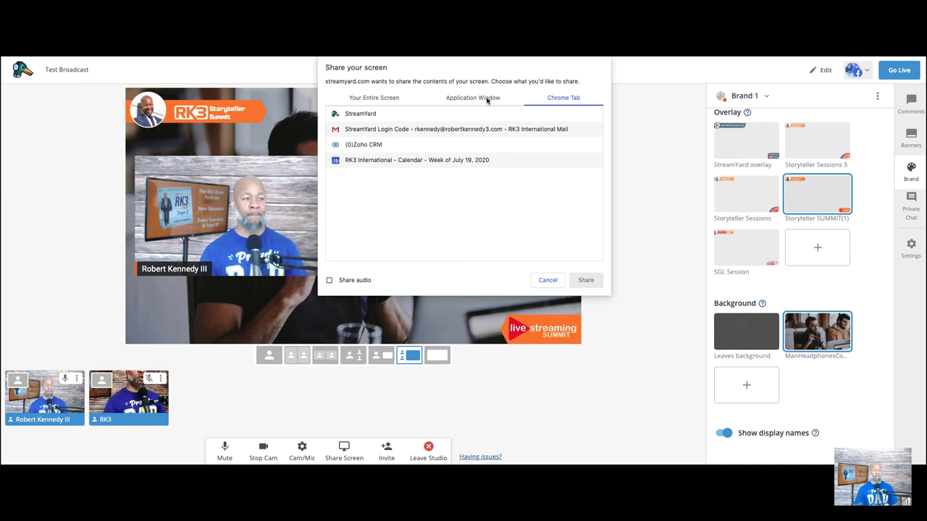
left_click(394, 101)
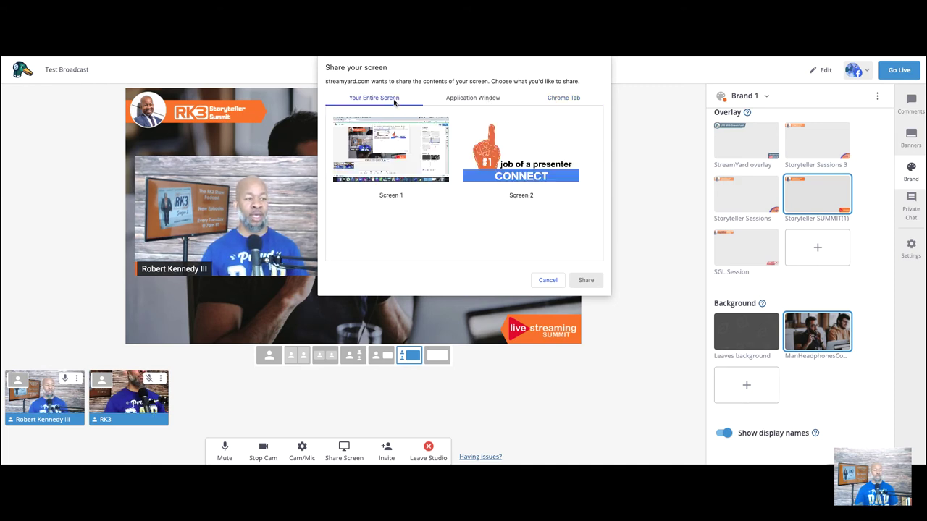
left_click(519, 150)
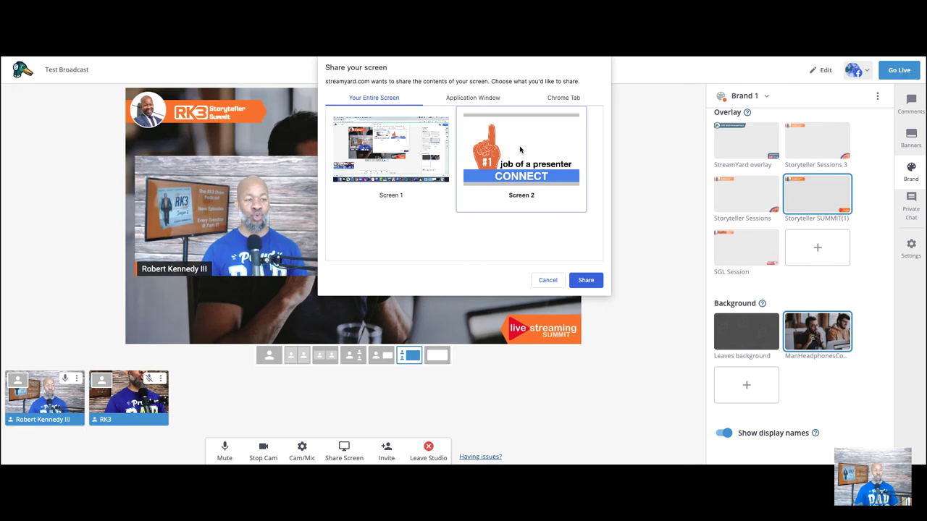
left_click(585, 281)
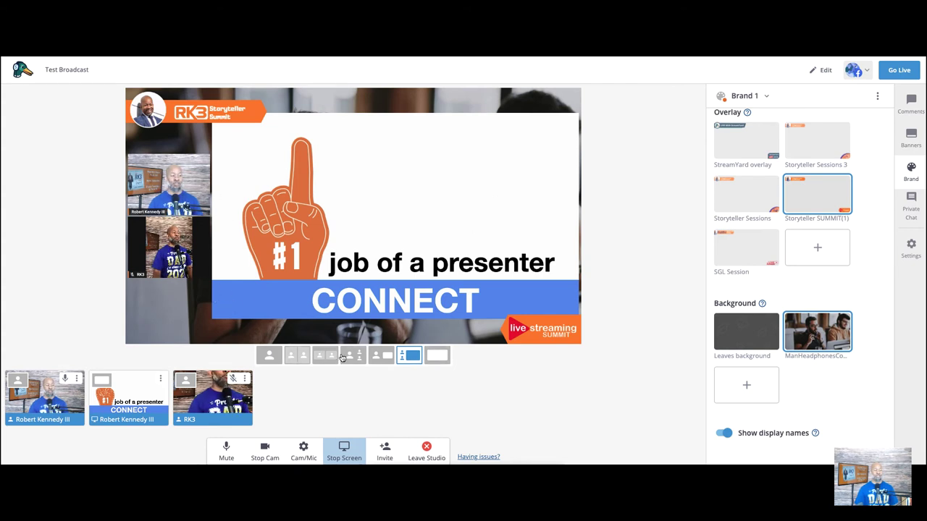
- Cycle through full-screen, sidebar and stacked screen-share layouts, then stop sharing the screen
left_click(438, 356)
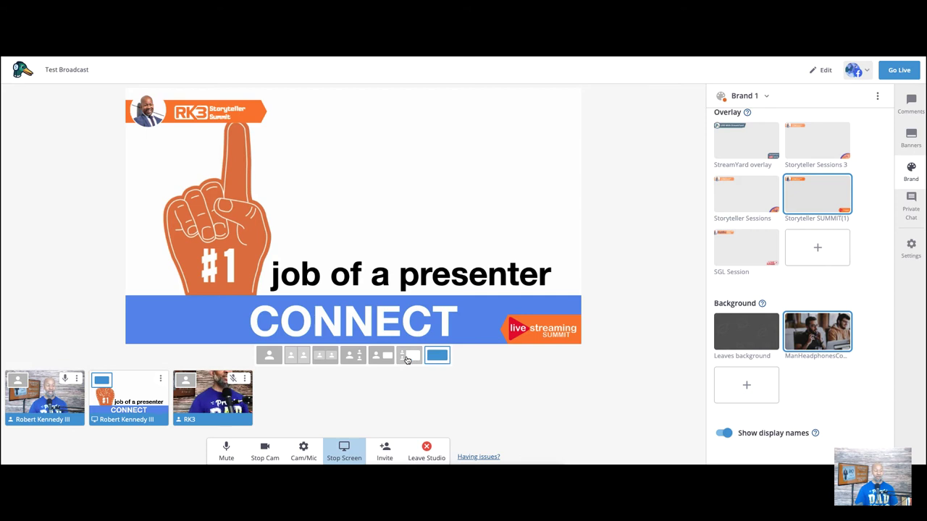
left_click(408, 356)
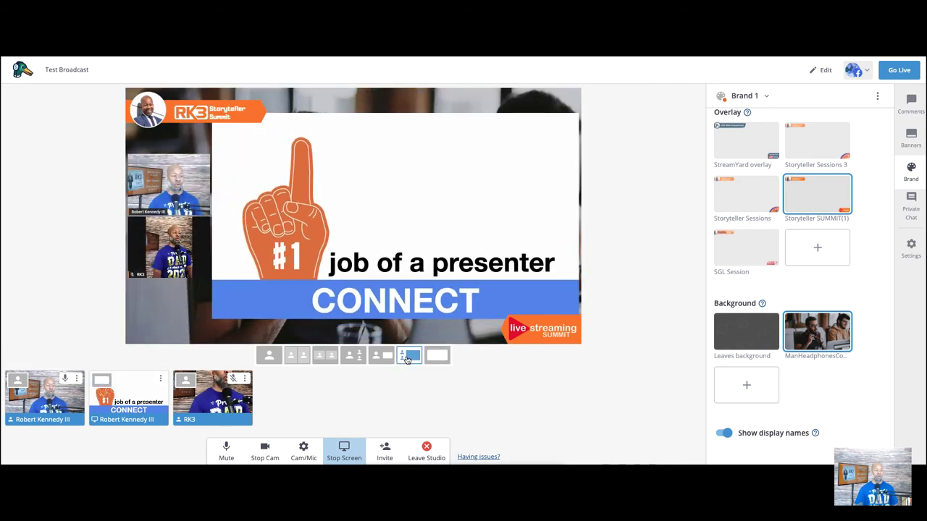
left_click(382, 357)
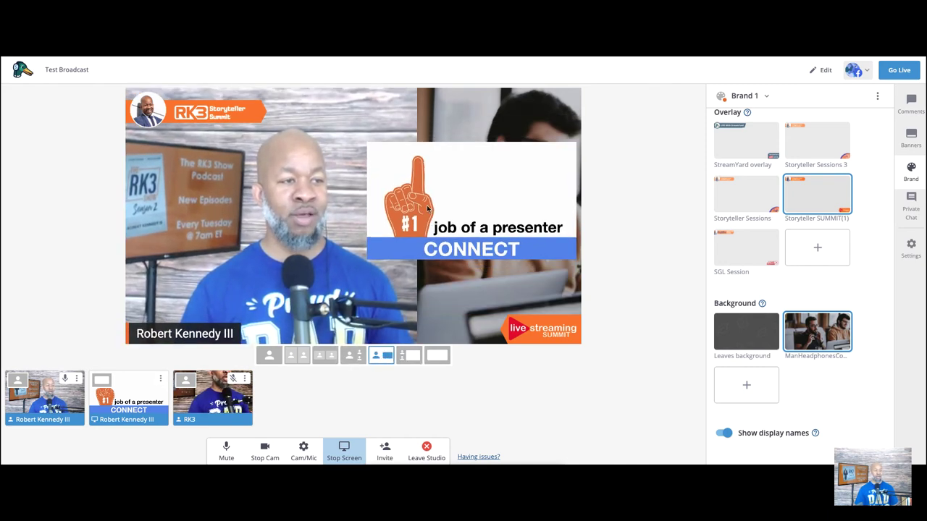
left_click(406, 359)
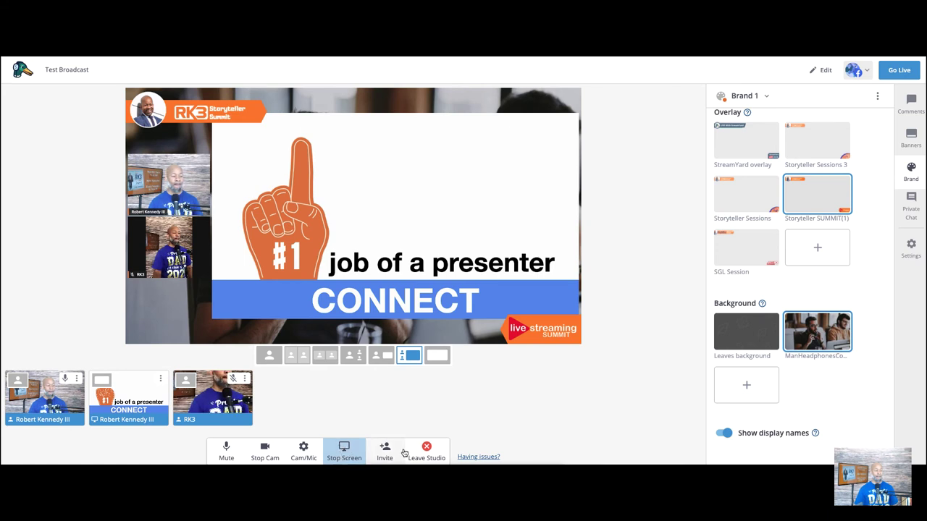
left_click(344, 450)
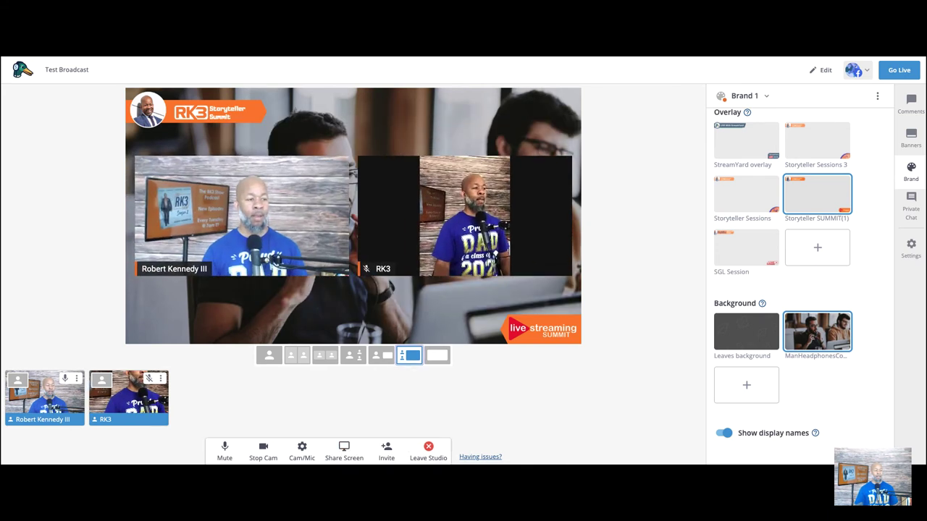
- Switch to the side-by-side camera layout and take the Test Broadcast live
left_click(326, 354)
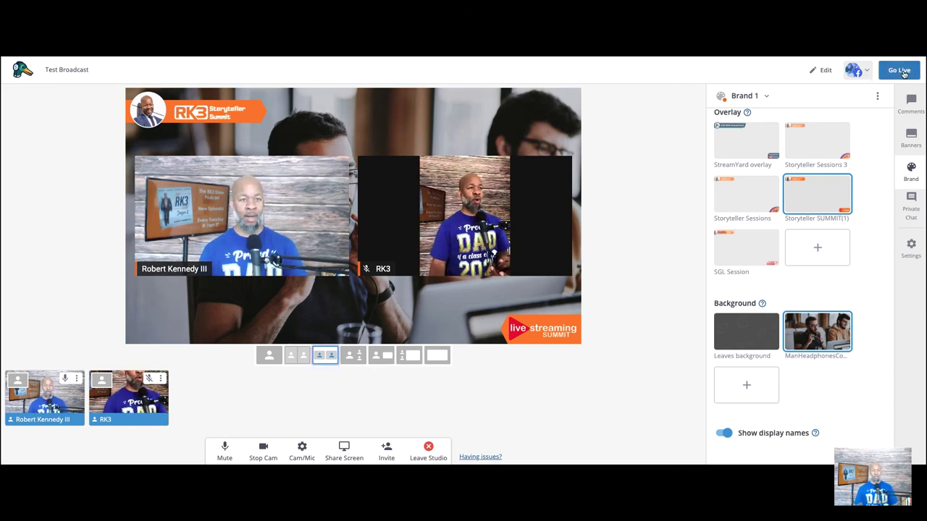
left_click(902, 73)
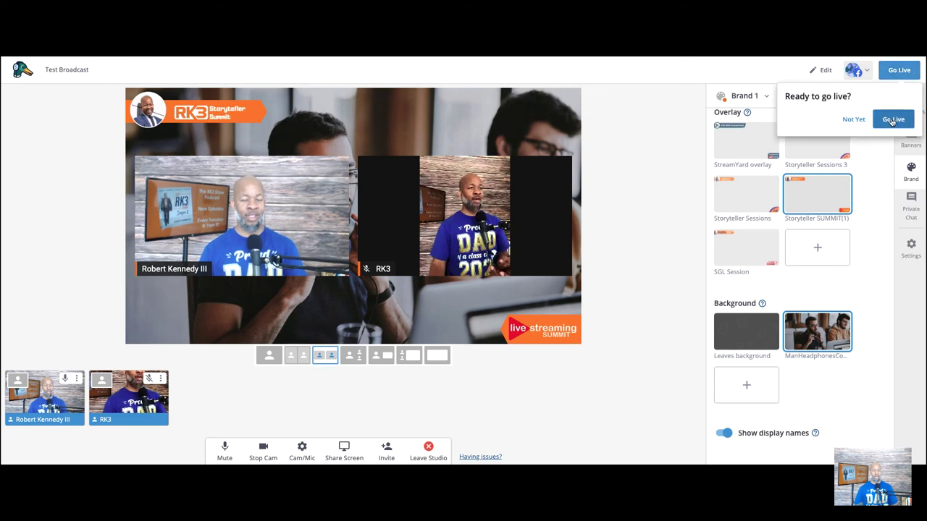
left_click(892, 121)
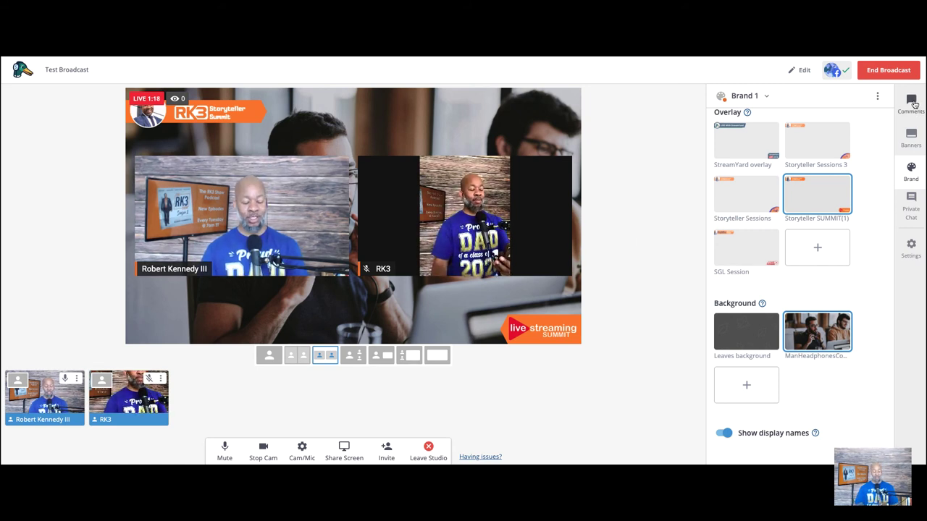
- Show the viewer comment 'This is the most amazing interview EVERRRRRR' on the live stage
left_click(912, 104)
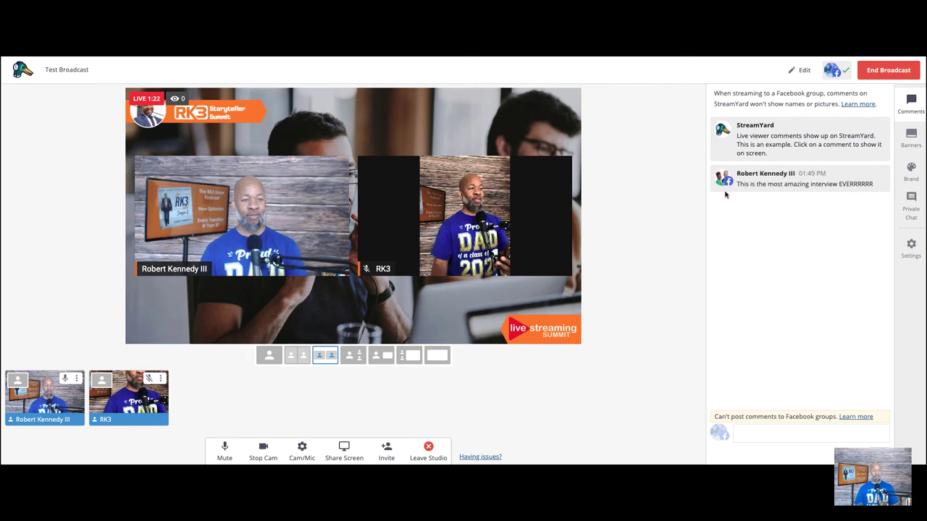
left_click(801, 183)
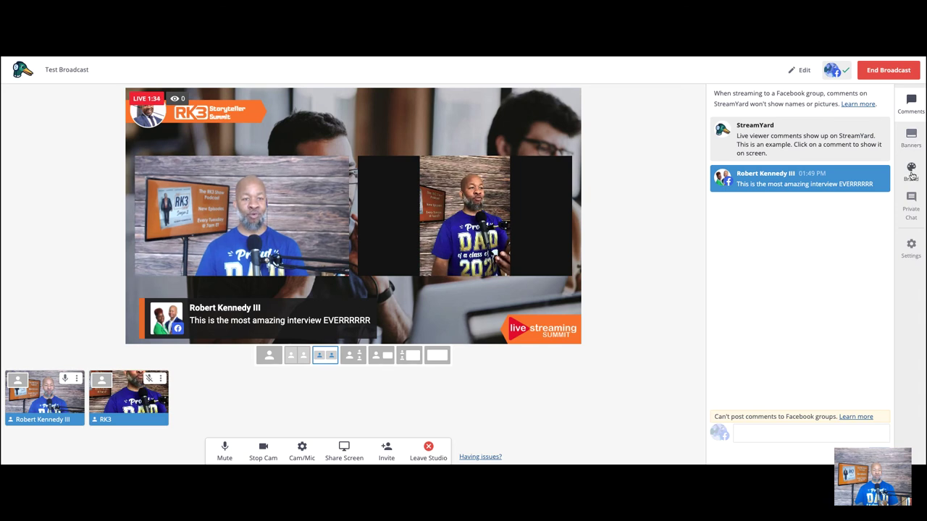
- Switch the Brand theme to Default so the comment becomes a larger orange banner
left_click(911, 172)
scroll(782, 218, "up", 3)
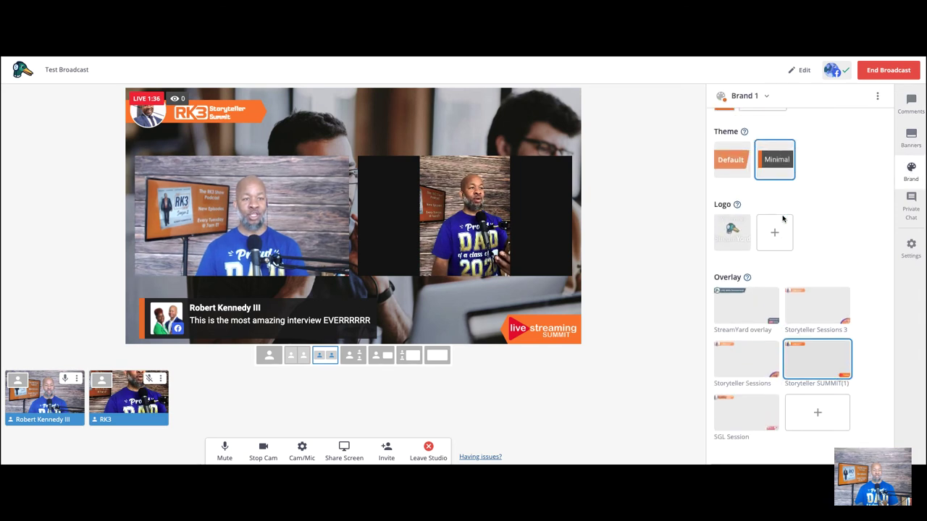
scroll(782, 219, "up", 1)
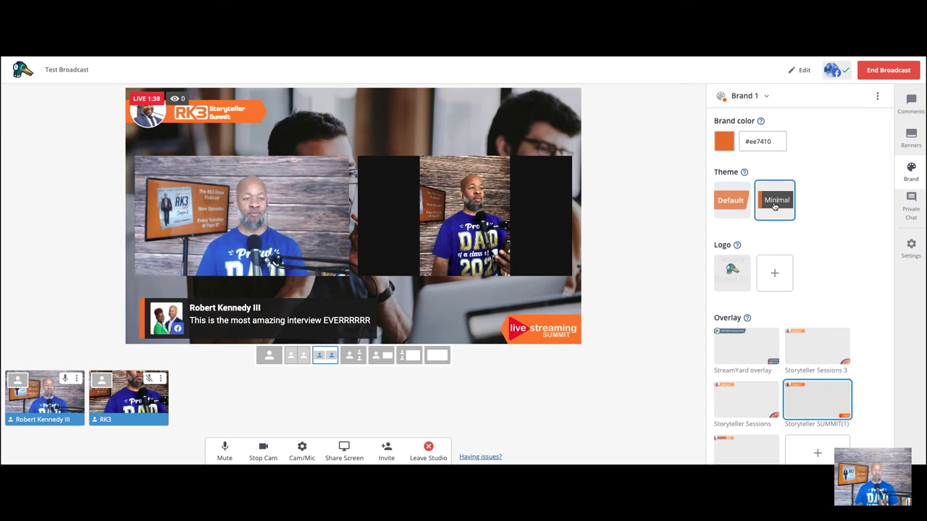
left_click(733, 206)
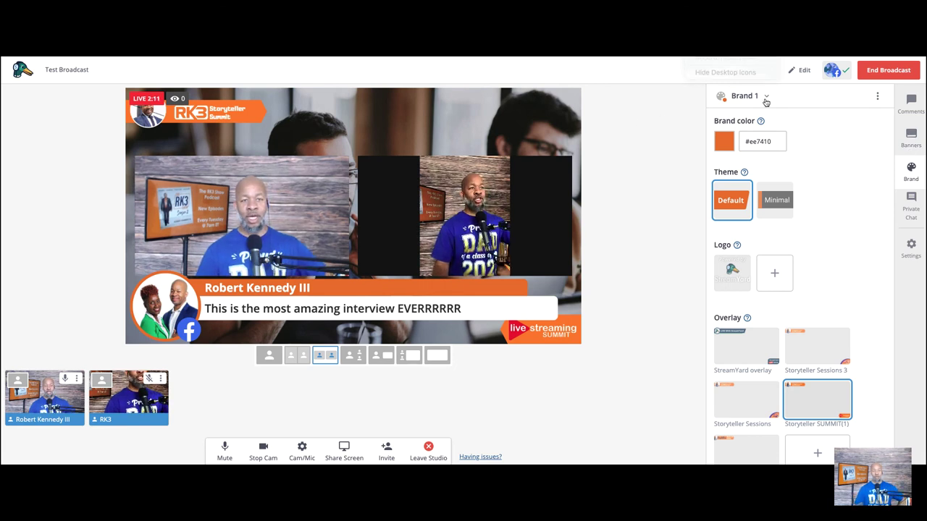
- End the Test Broadcast at 2:15, rate it Good, and skip written feedback
left_click(882, 70)
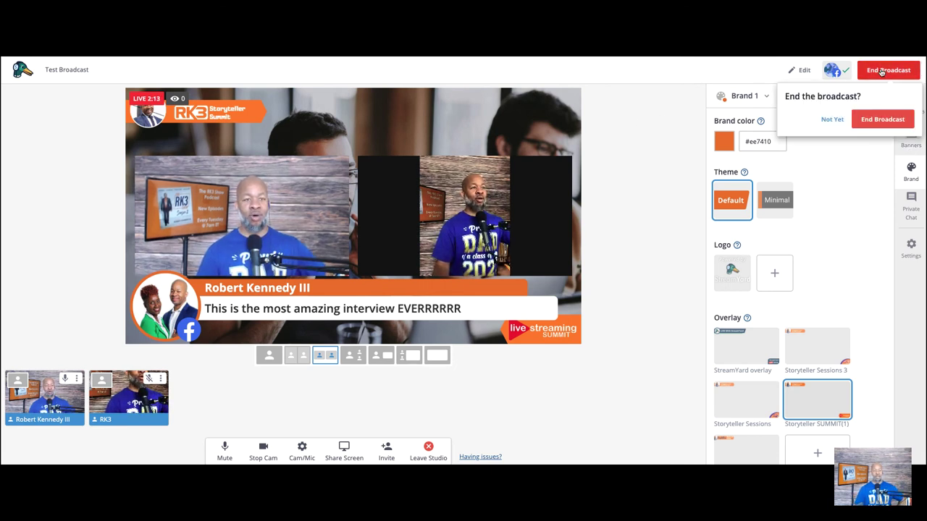
left_click(883, 120)
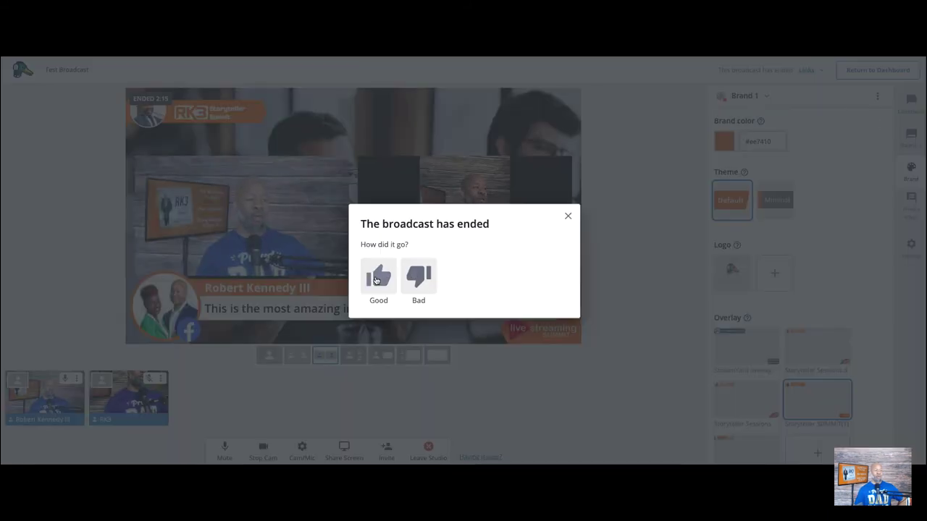
left_click(377, 275)
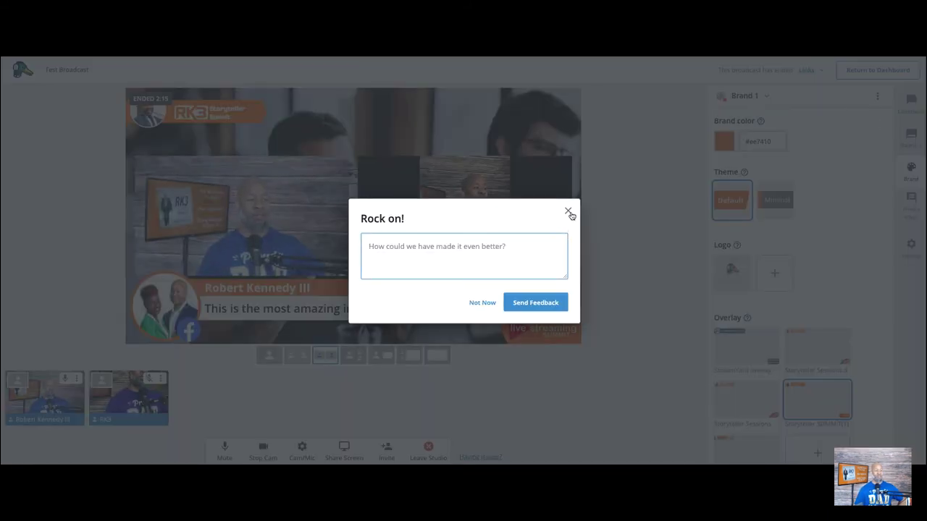
left_click(475, 305)
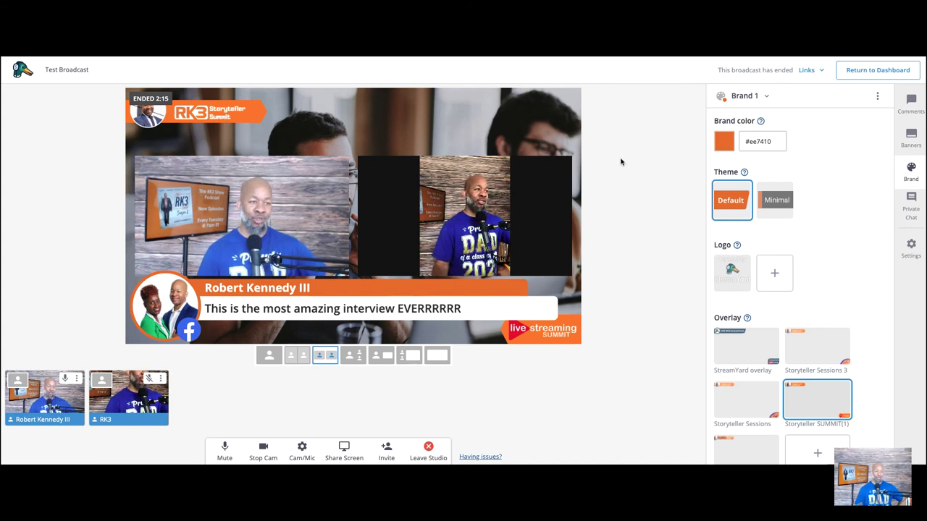
- Open the Past Broadcasts list from the dashboard and show Test Broadcast's options menu
left_click(860, 76)
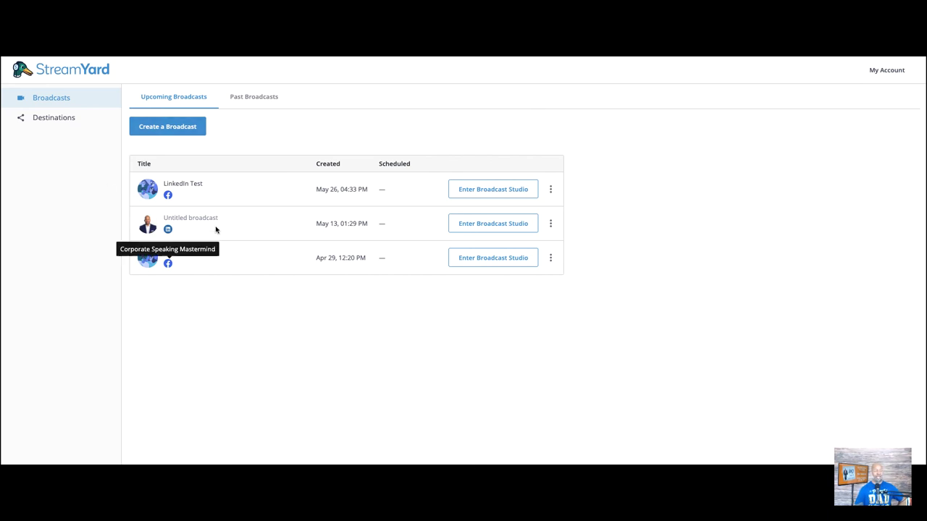
left_click(250, 99)
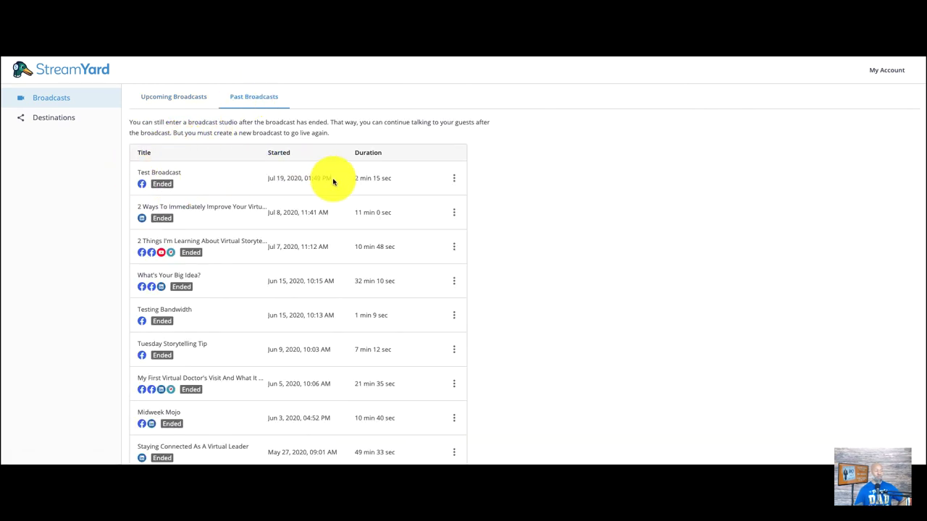
left_click(454, 180)
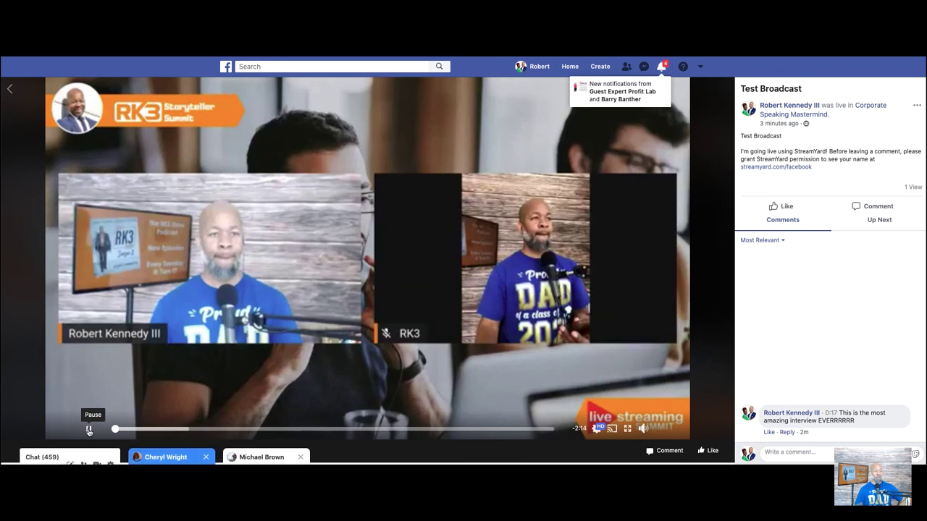
- Pause the Test Broadcast replay playing on Facebook
left_click(87, 430)
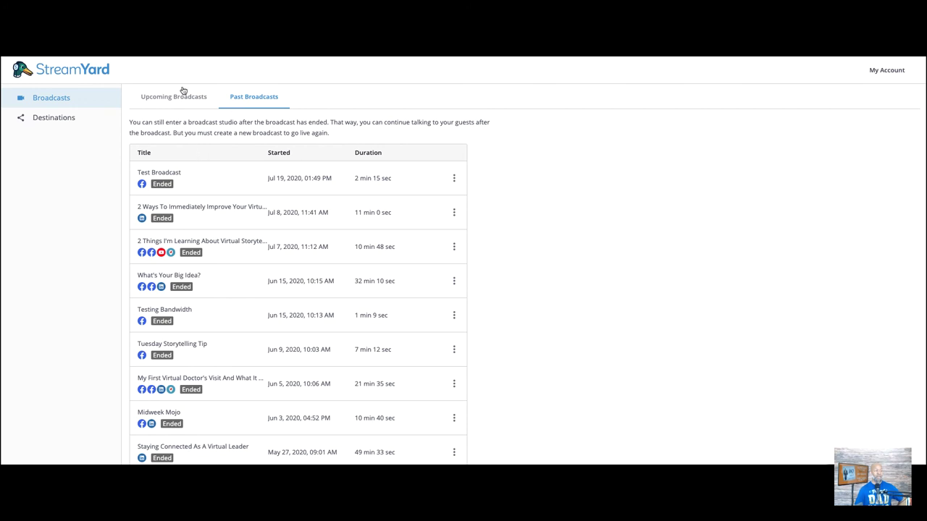
- Go back to Upcoming Broadcasts via the StreamYard logo
left_click(73, 75)
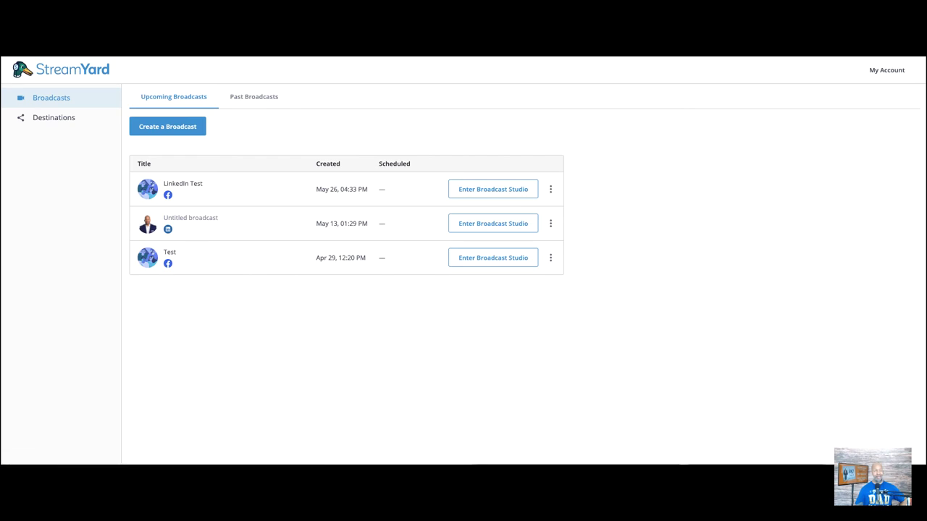